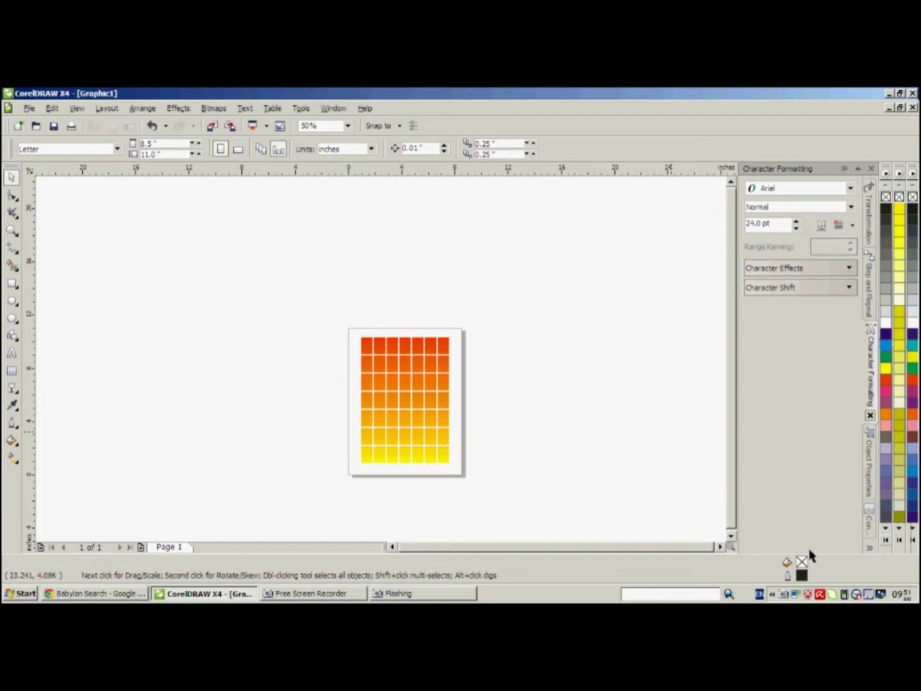
- Examine the finished red-to-yellow gradient grid on the page, including its cells and top edge up close
{"action": "left_click", "coordinate": [871, 549]}
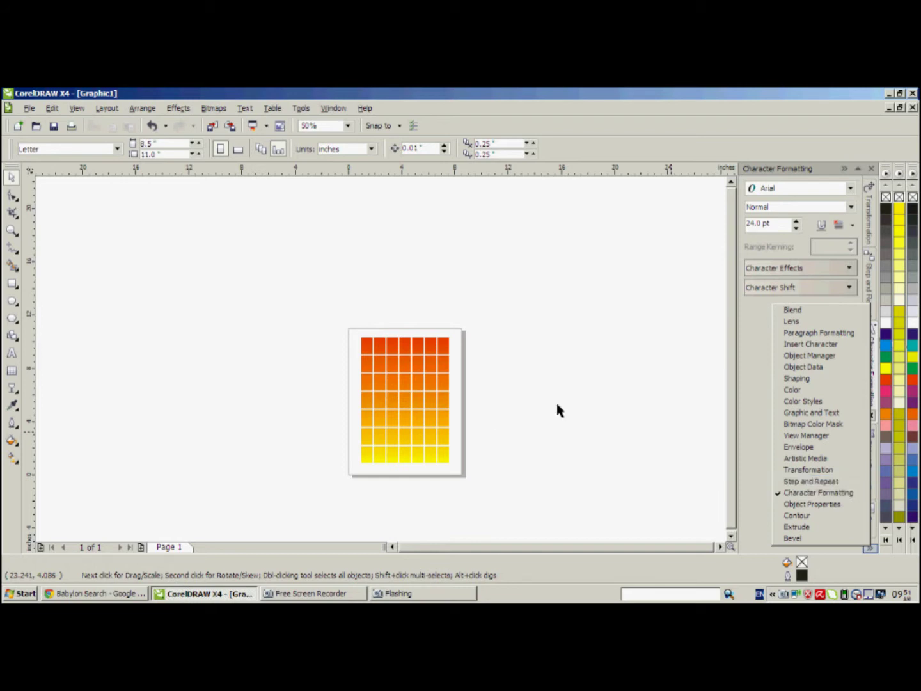
{"action": "left_click", "coordinate": [405, 395]}
{"action": "scroll", "coordinate": [405, 394], "scroll_direction": "up", "scroll_amount": 1}
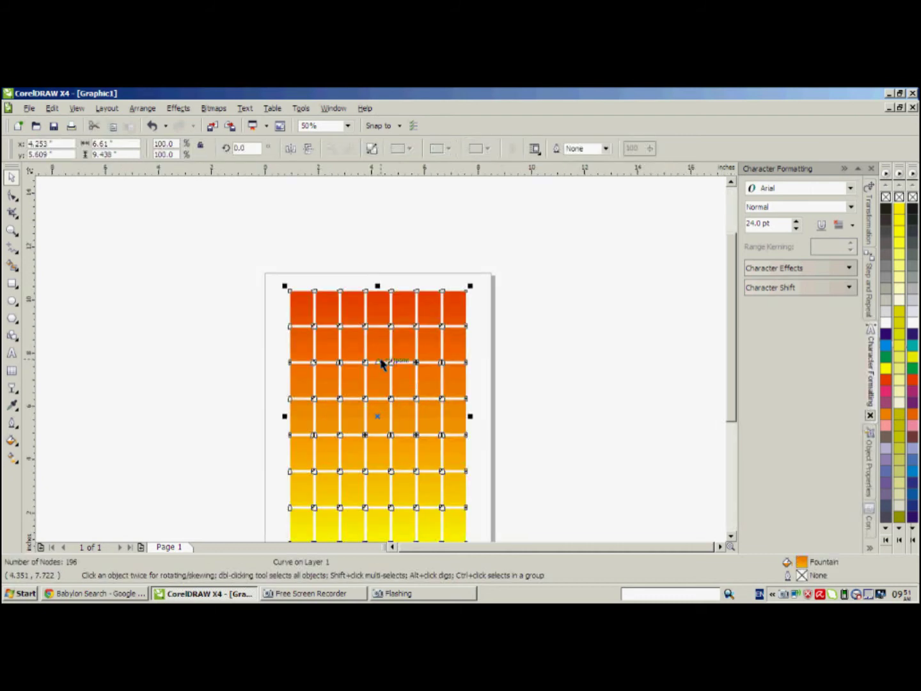
{"action": "scroll", "coordinate": [381, 364], "scroll_direction": "down", "scroll_amount": 1}
{"action": "scroll", "coordinate": [376, 344], "scroll_direction": "up", "scroll_amount": 2}
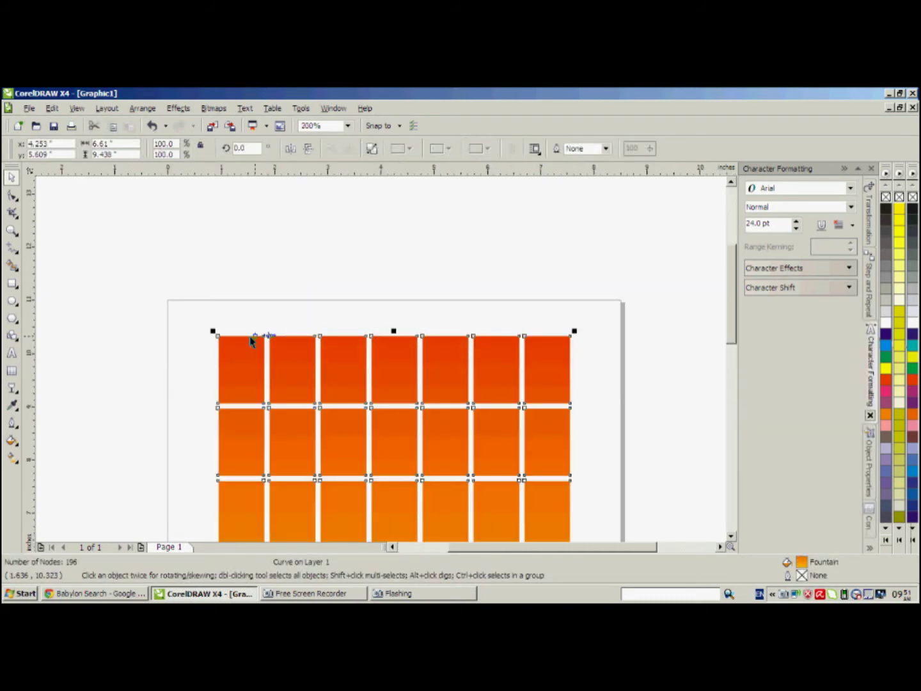
{"action": "scroll", "coordinate": [554, 320], "scroll_direction": "down", "scroll_amount": 1}
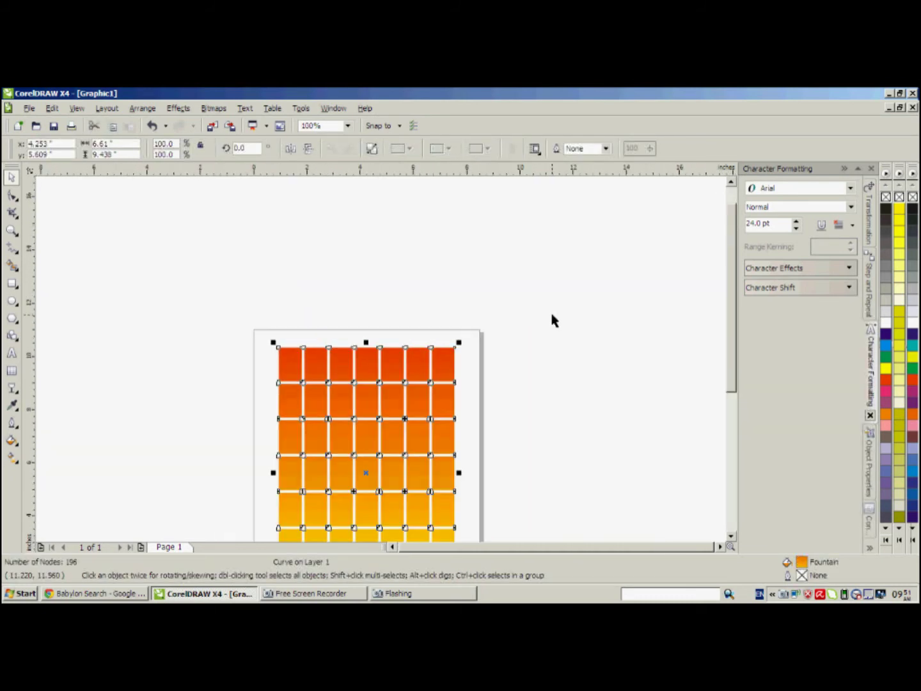
{"action": "scroll", "coordinate": [357, 416], "scroll_direction": "down", "scroll_amount": 1}
{"action": "scroll", "coordinate": [357, 416], "scroll_direction": "up", "scroll_amount": 1}
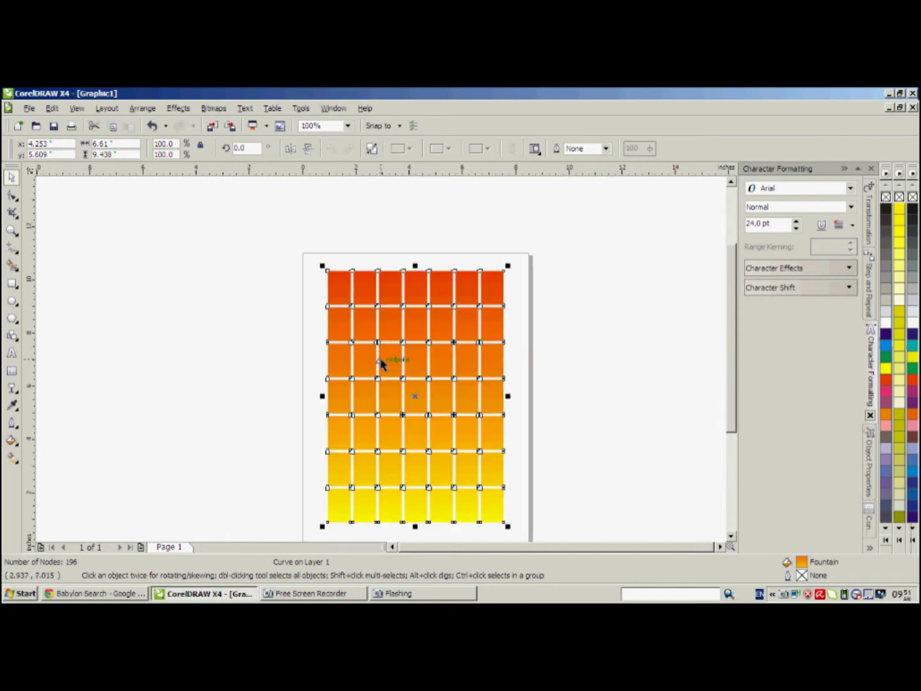
{"action": "left_click", "coordinate": [218, 344]}
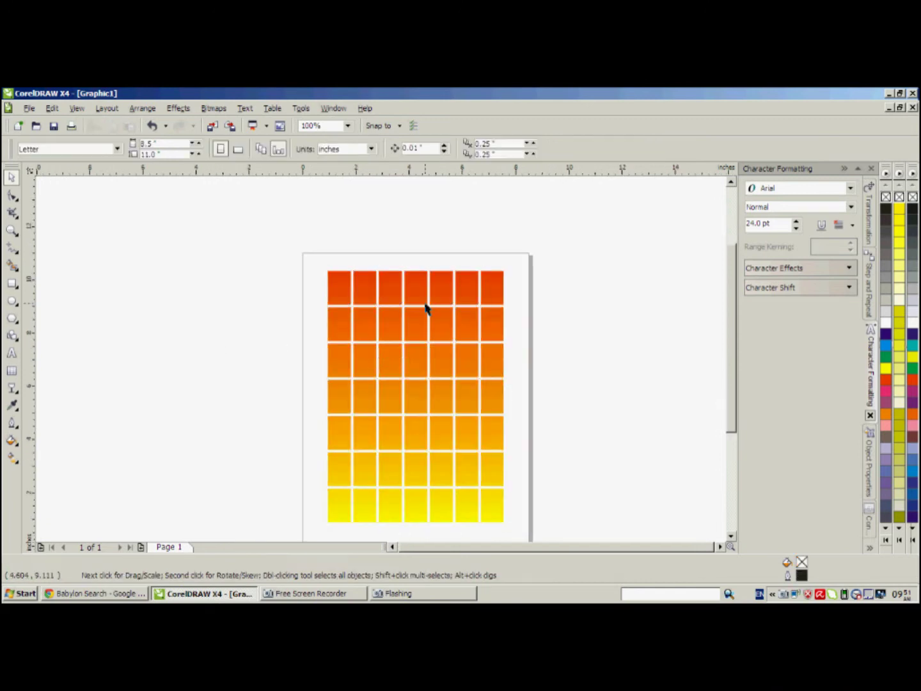
{"action": "left_click", "coordinate": [427, 309]}
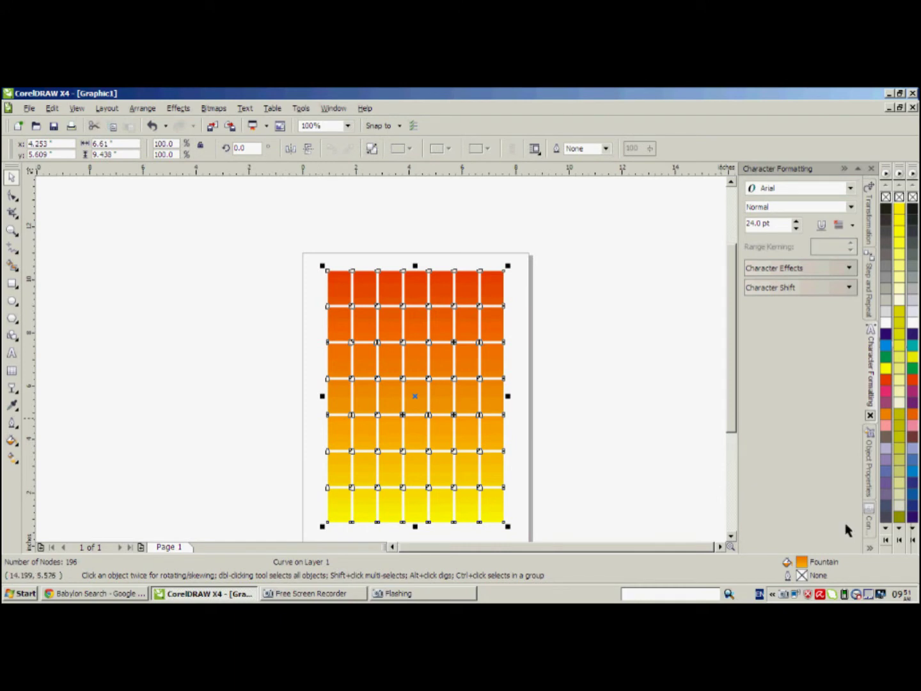
{"action": "left_click", "coordinate": [531, 430]}
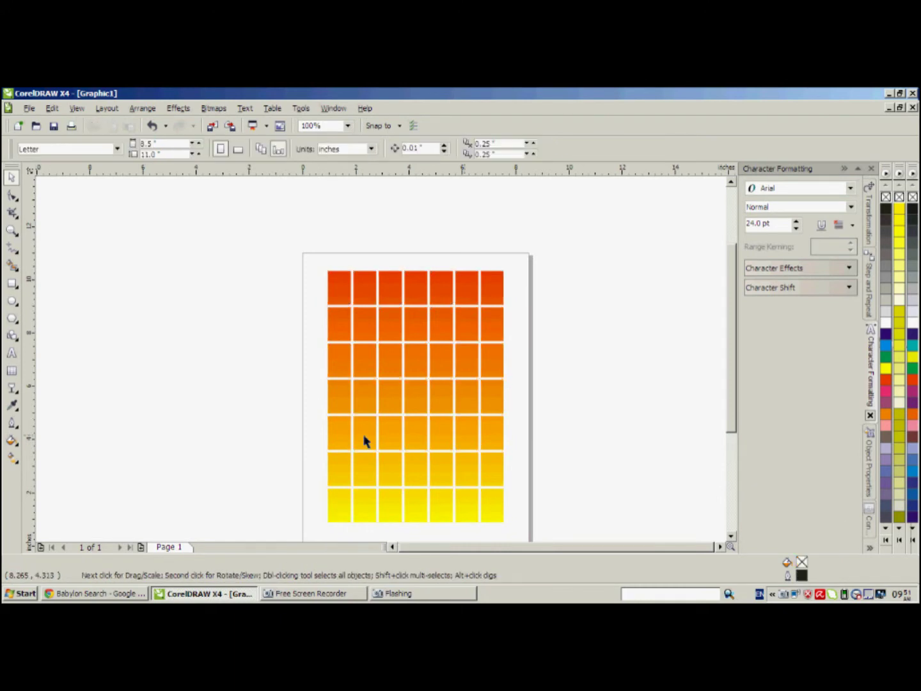
- Move the finished gradient grid off the page onto the empty pasteboard to its left
{"action": "left_click", "coordinate": [413, 403]}
{"action": "left_click_drag", "start_coordinate": [413, 402], "coordinate": [142, 395]}
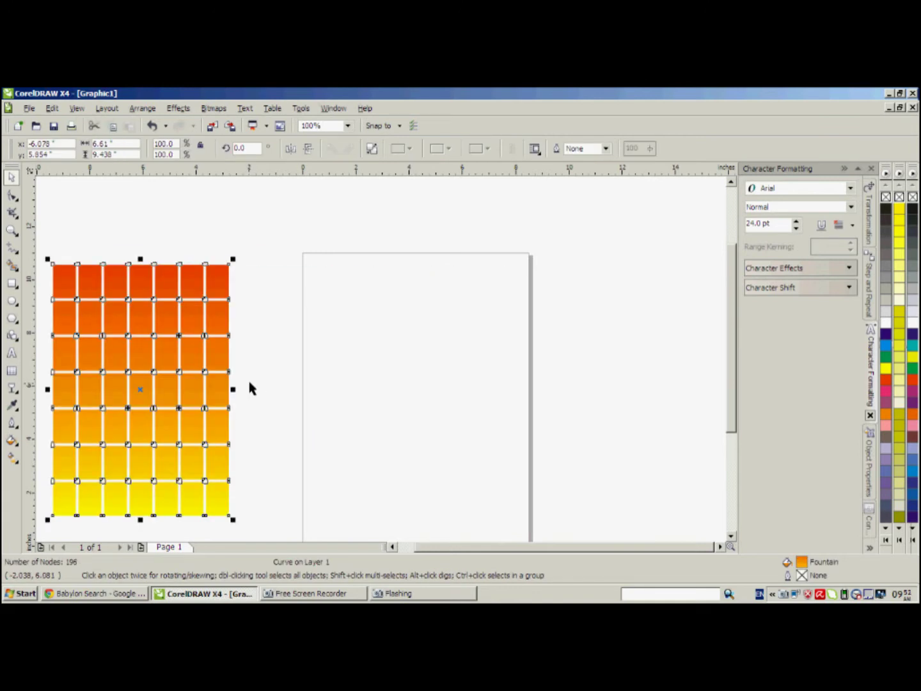
{"action": "left_click", "coordinate": [330, 480]}
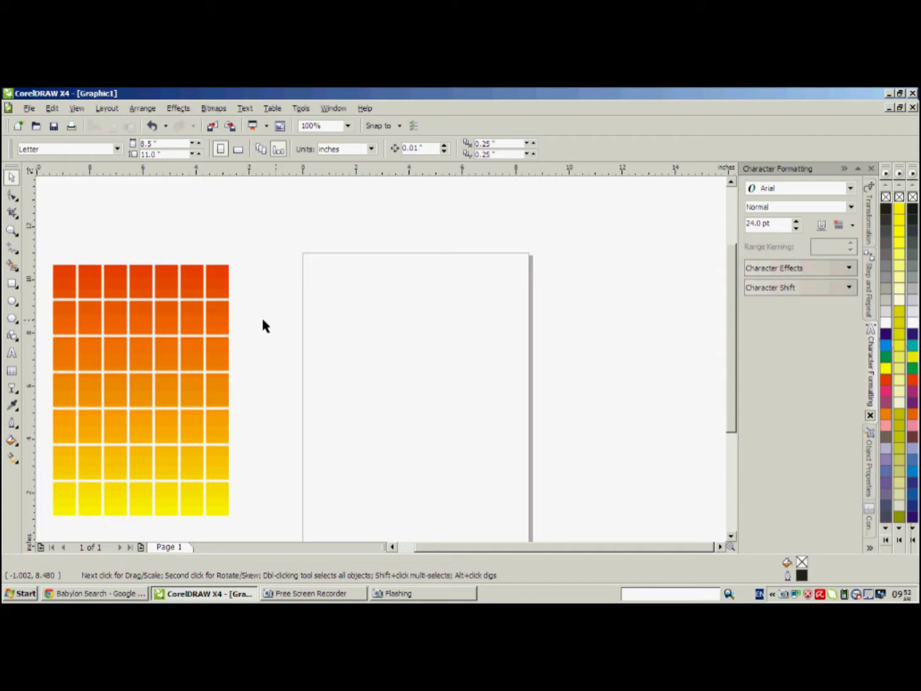
- Draw a rectangle near the page's upper-left corner and scale it down to about 1.145 by 1.557 inches
{"action": "left_click", "coordinate": [12, 284]}
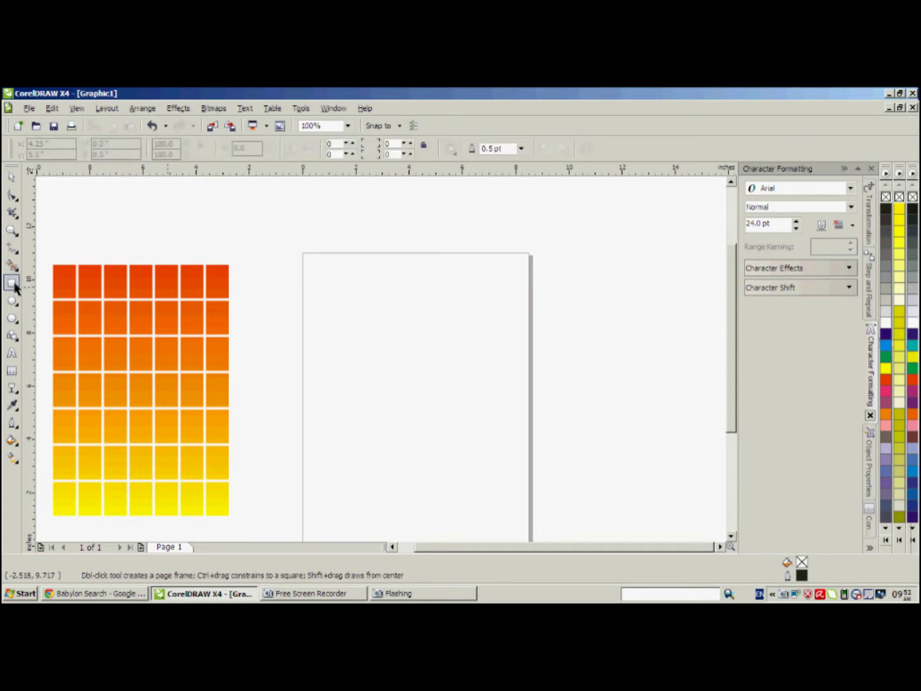
{"action": "left_click_drag", "start_coordinate": [332, 283], "coordinate": [370, 332]}
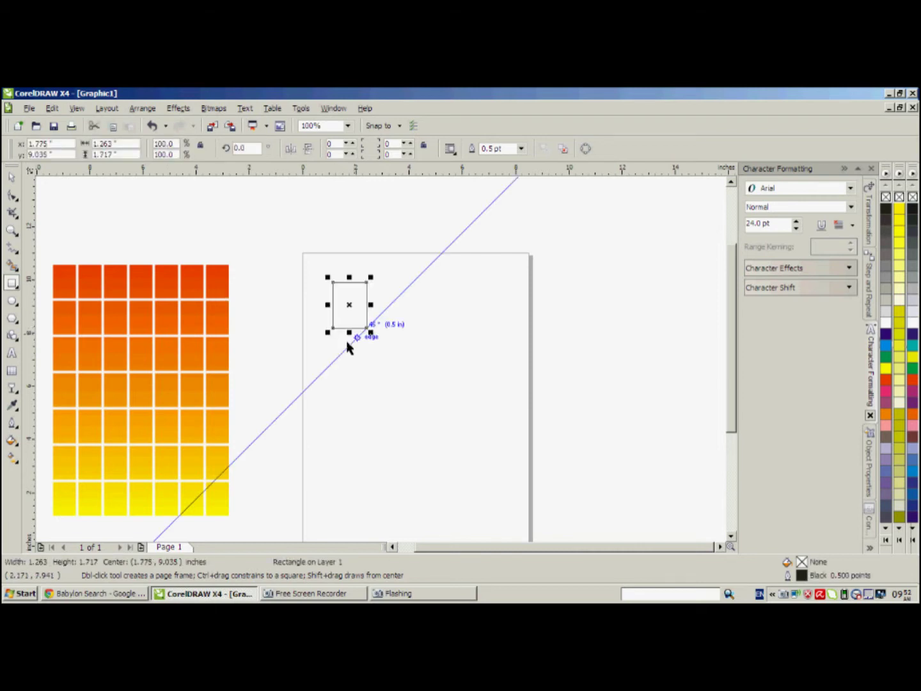
{"action": "scroll", "coordinate": [356, 316], "scroll_direction": "up", "scroll_amount": 2}
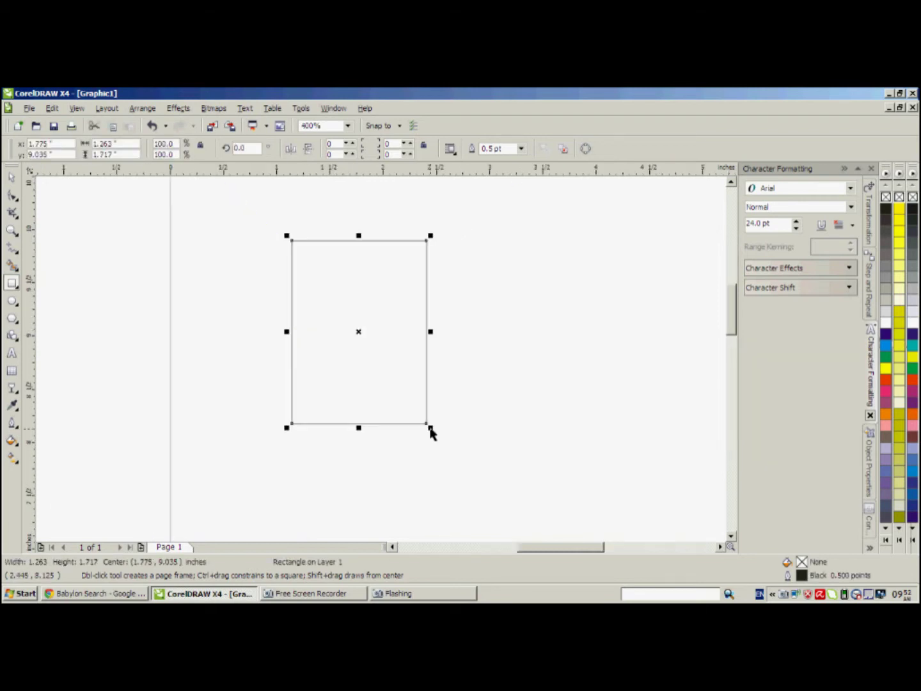
{"action": "left_click_drag", "start_coordinate": [431, 428], "coordinate": [432, 427]}
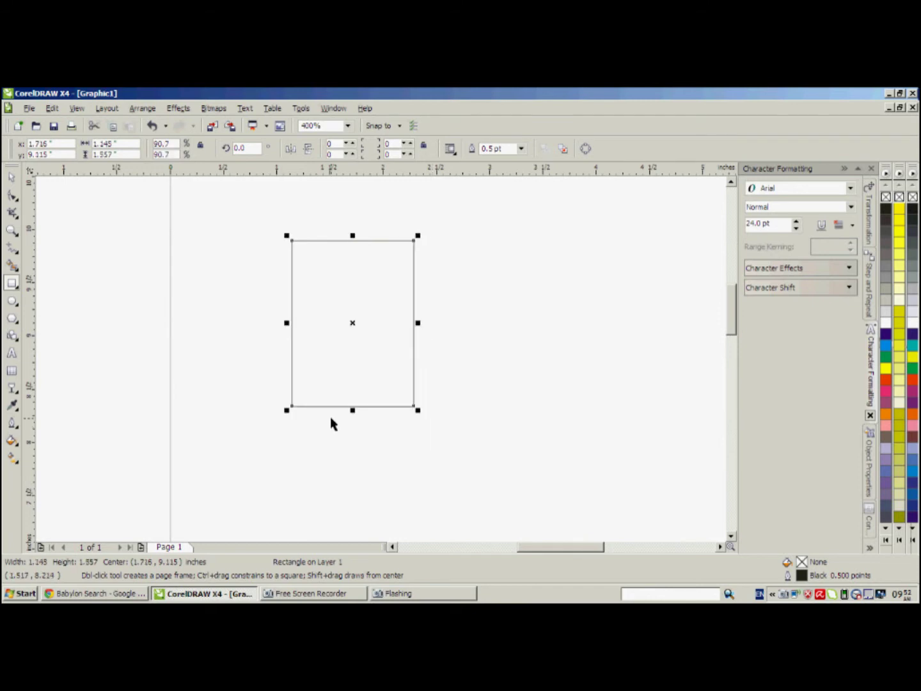
{"action": "scroll", "coordinate": [384, 351], "scroll_direction": "down", "scroll_amount": 2}
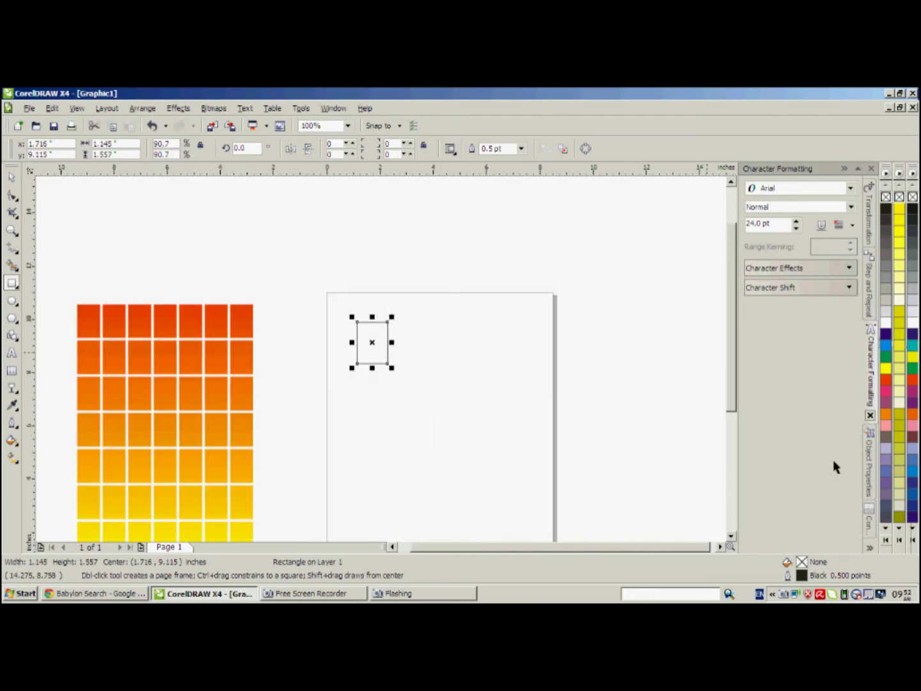
- Open the Step and Repeat settings for the rectangle and set the number of copies to 5
{"action": "left_click", "coordinate": [869, 550]}
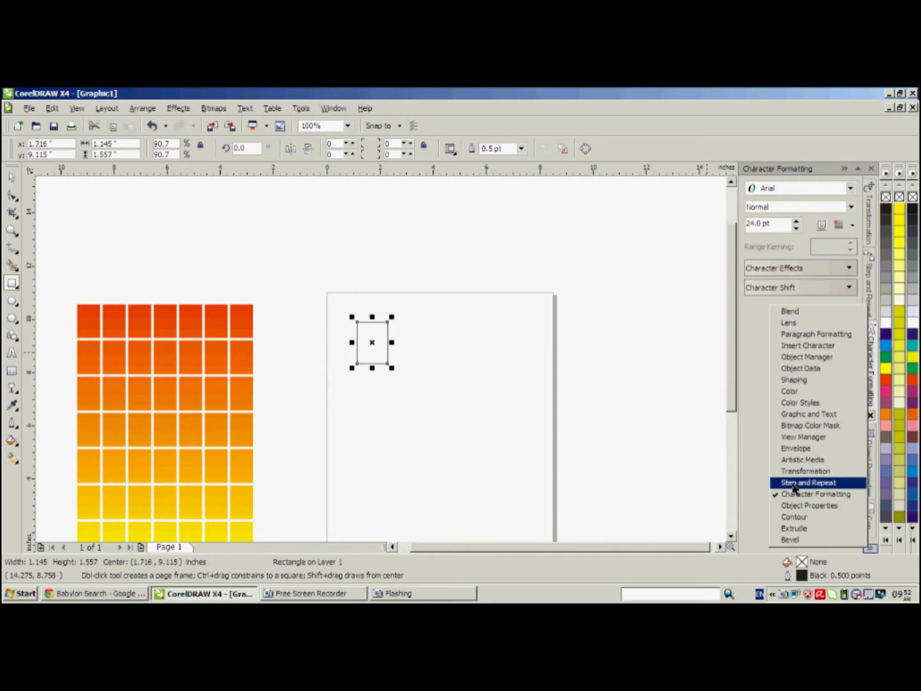
{"action": "left_click", "coordinate": [794, 486]}
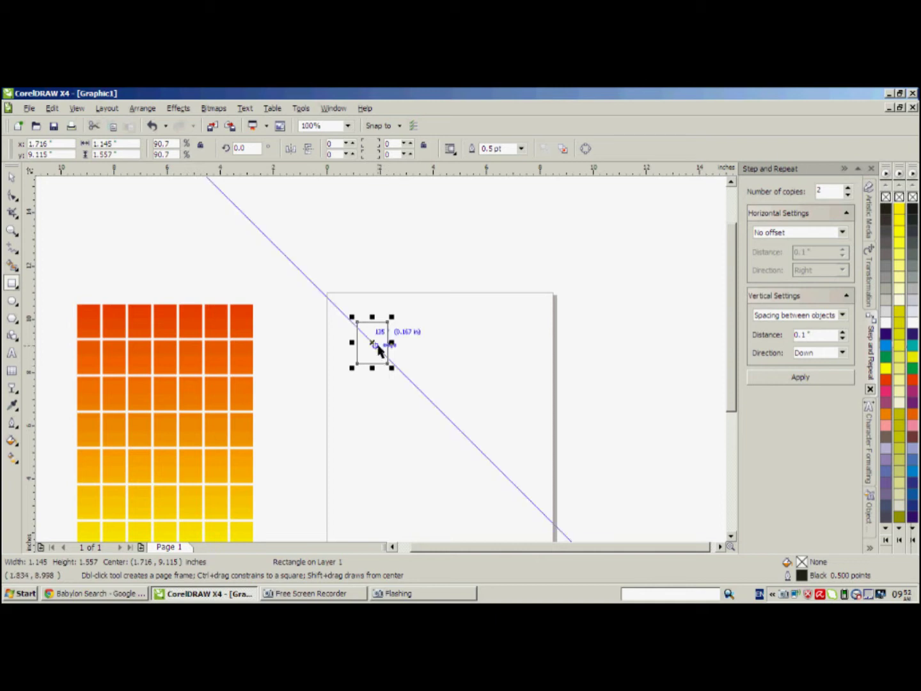
{"action": "double_click", "coordinate": [832, 192]}
{"action": "left_click_drag", "start_coordinate": [831, 189], "coordinate": [814, 188]}
{"action": "left_click", "coordinate": [850, 187]}
{"action": "left_click", "coordinate": [848, 189]}
- Set the horizontal repeat mode to Spacing between objects, keeping the 0.1 inch distance towards the right
{"action": "left_click", "coordinate": [844, 233]}
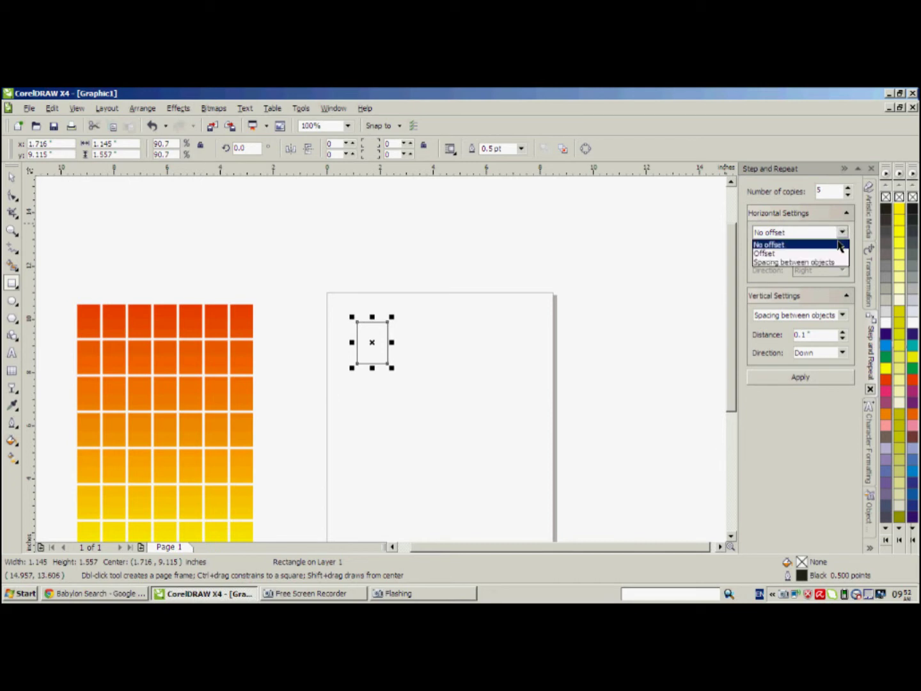
{"action": "left_click", "coordinate": [798, 263]}
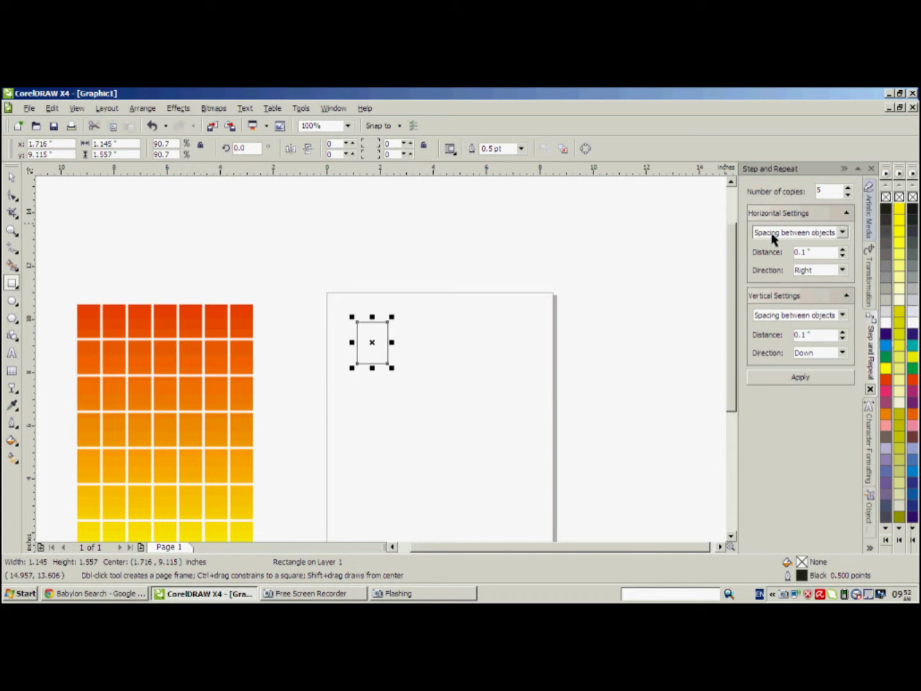
{"action": "left_click", "coordinate": [830, 234]}
{"action": "left_click", "coordinate": [784, 262]}
{"action": "double_click", "coordinate": [804, 254]}
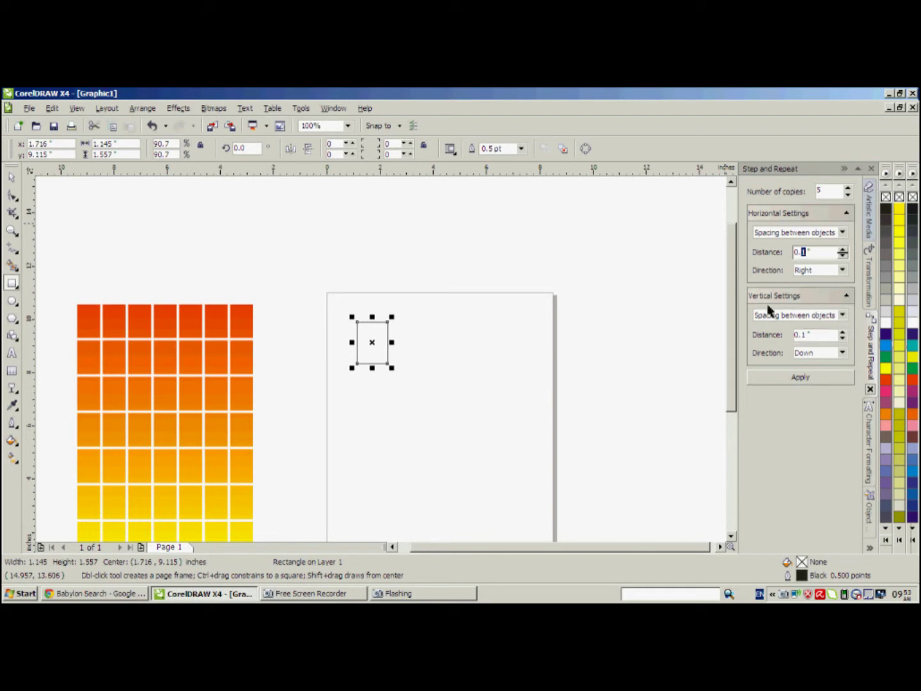
- Set the vertical repeat mode to No offset and apply the repeat to build a row of rectangles
{"action": "left_click", "coordinate": [825, 315]}
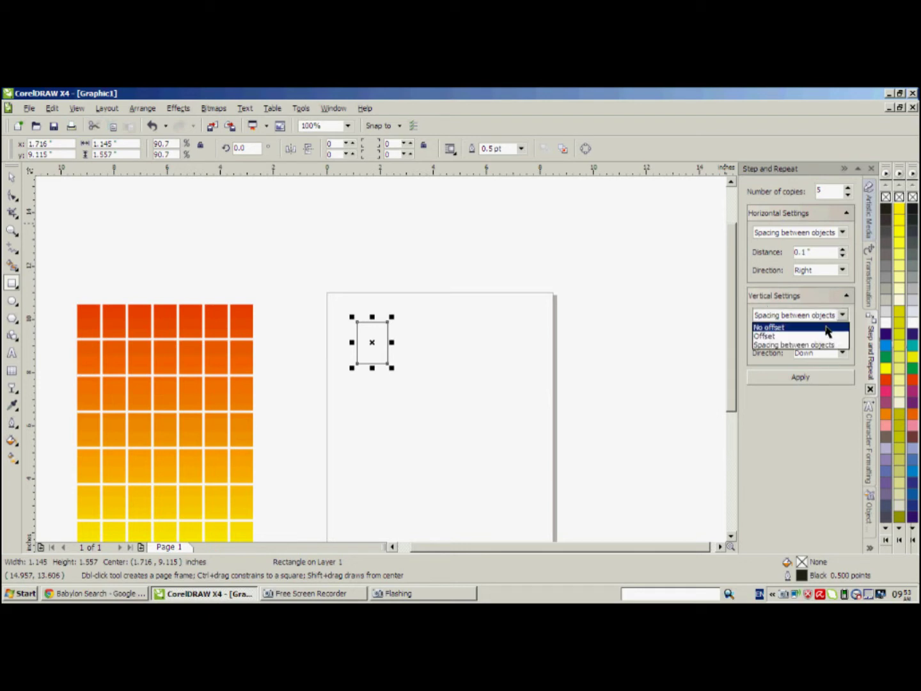
{"action": "left_click", "coordinate": [784, 328]}
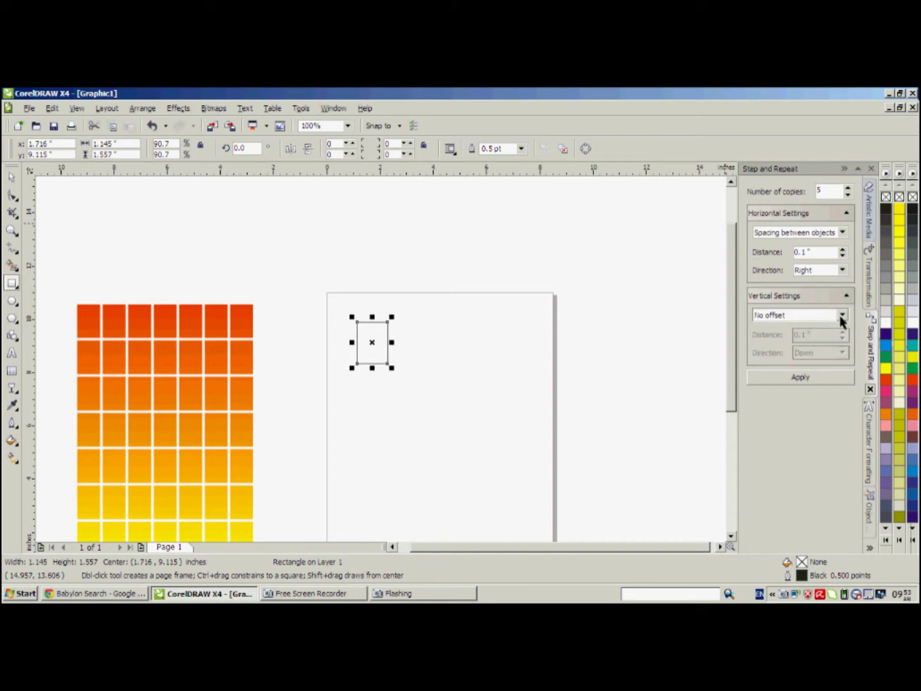
{"action": "left_click", "coordinate": [843, 316]}
{"action": "left_click", "coordinate": [802, 328]}
{"action": "left_click", "coordinate": [797, 377]}
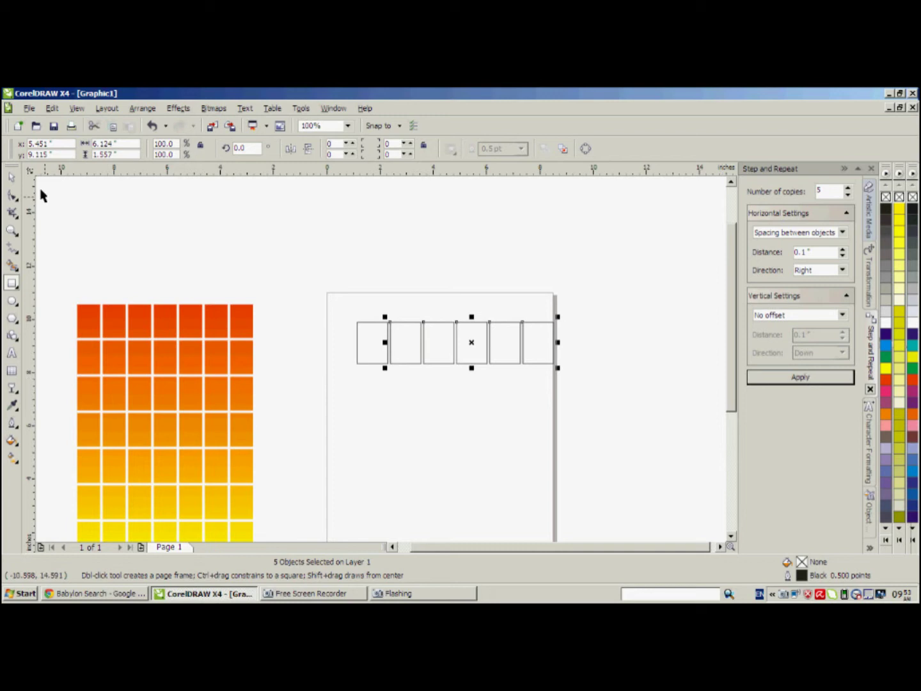
- Select the whole row of six rectangles and nudge it left, roughly centring it across the page width
{"action": "key", "text": "space"}
{"action": "left_click_drag", "start_coordinate": [328, 311], "coordinate": [576, 398]}
{"action": "key", "text": "Left"}
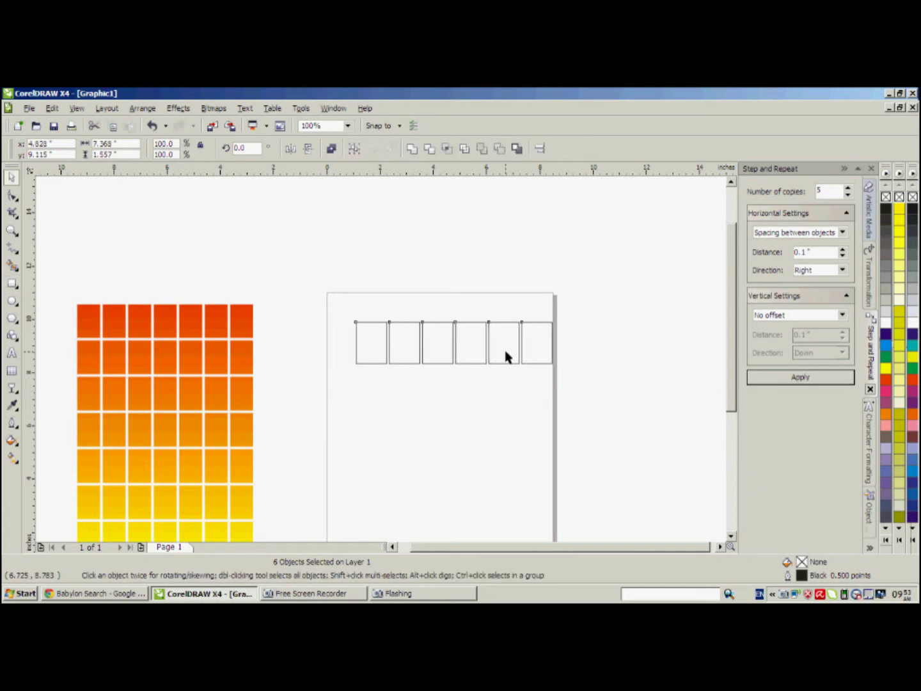
{"action": "key", "text": "Left"}
{"action": "key", "text": "Left"}
{"action": "key", "text": "Left"}
{"action": "key", "text": "Left"}
{"action": "key", "text": "Left"}
{"action": "left_click_drag", "start_coordinate": [505, 352], "coordinate": [506, 352]}
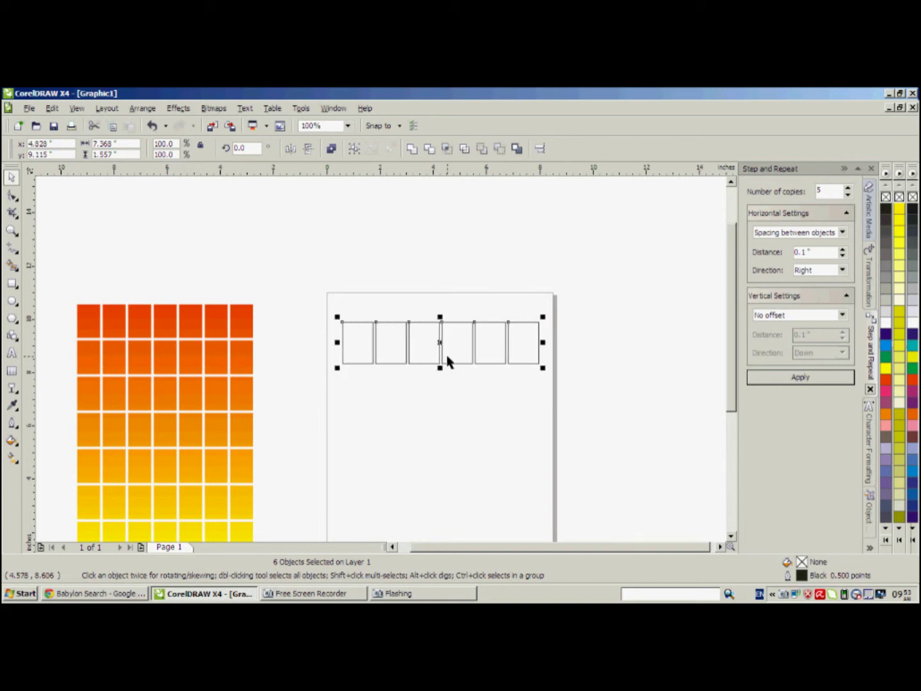
{"action": "left_click_drag", "start_coordinate": [446, 360], "coordinate": [379, 362]}
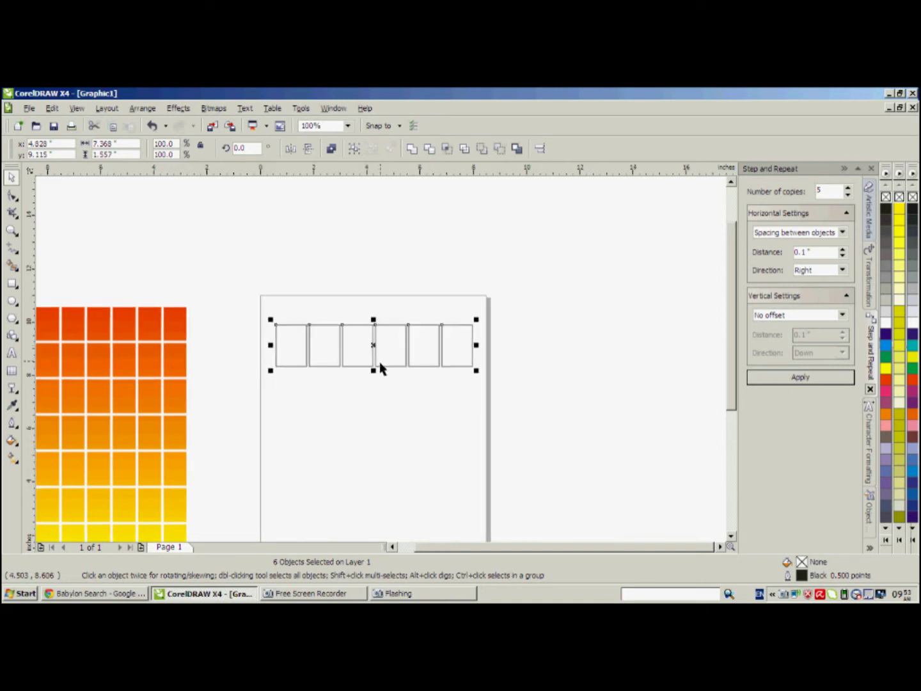
- Reselect all six rectangles in the row and set the horizontal repeat mode to No offset
{"action": "left_click", "coordinate": [348, 380]}
{"action": "left_click_drag", "start_coordinate": [249, 304], "coordinate": [499, 406]}
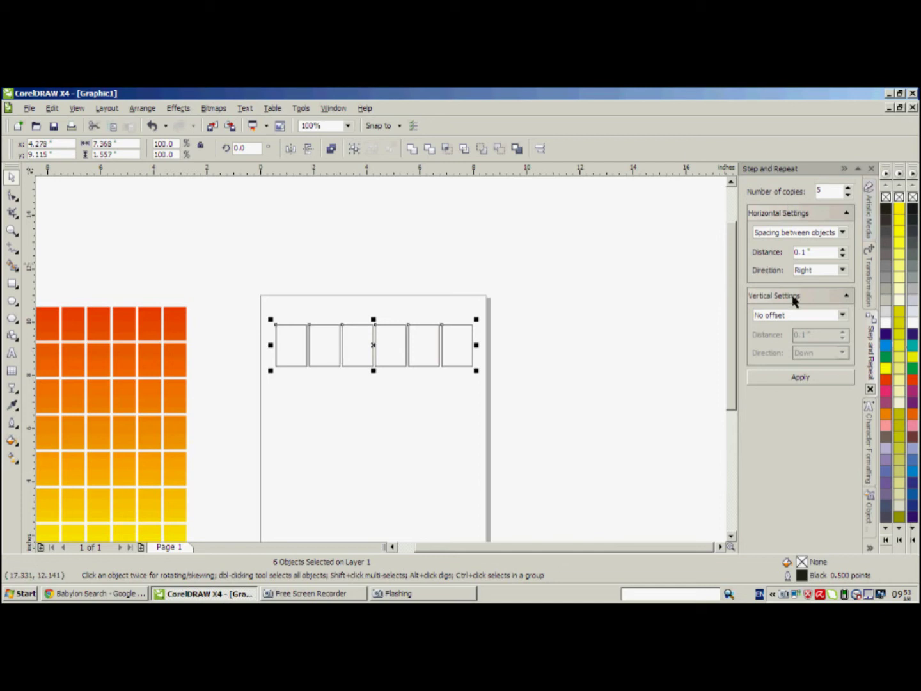
{"action": "left_click", "coordinate": [842, 233]}
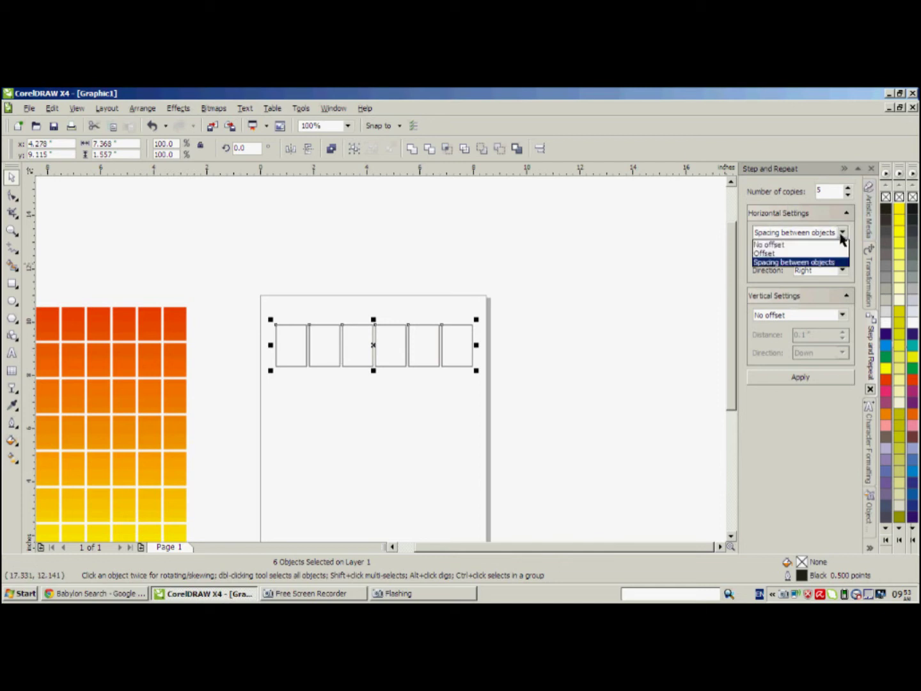
{"action": "left_click", "coordinate": [776, 235]}
{"action": "left_click", "coordinate": [838, 236]}
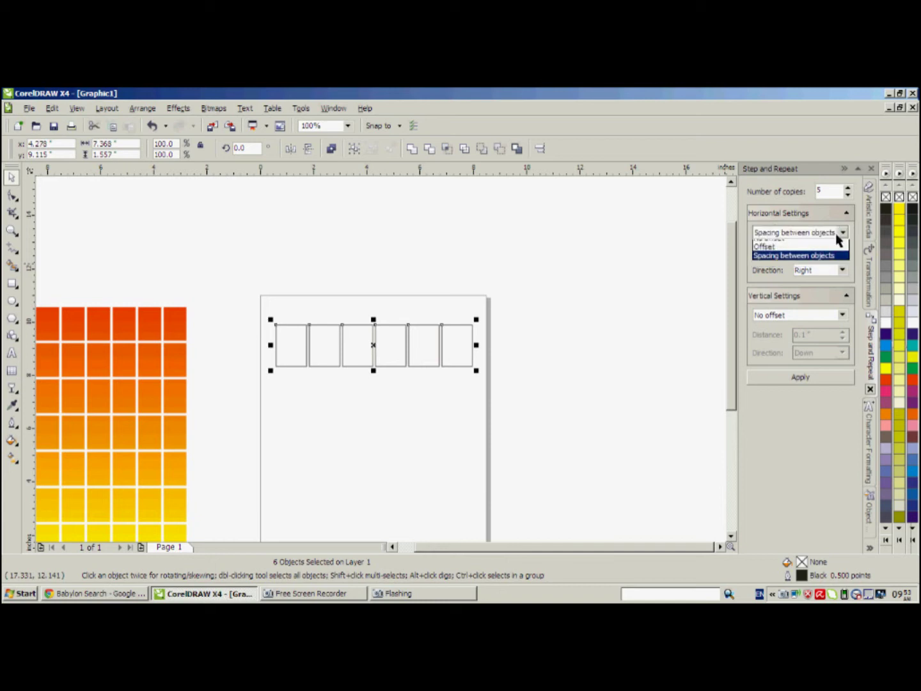
{"action": "left_click", "coordinate": [771, 245]}
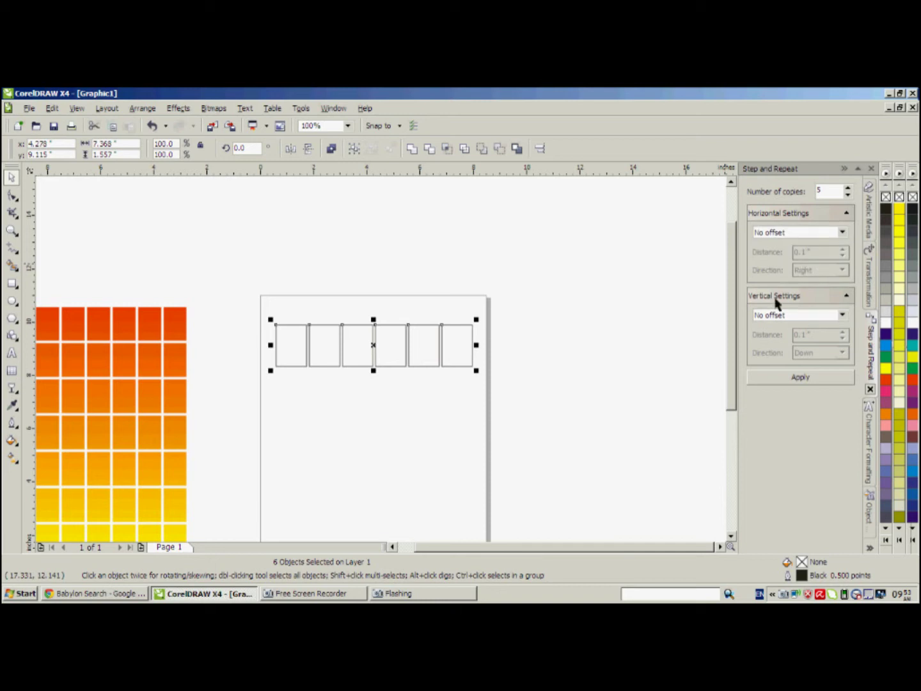
- Set the vertical repeat mode to Spacing between objects with a 0.1 inch distance
{"action": "left_click", "coordinate": [843, 316]}
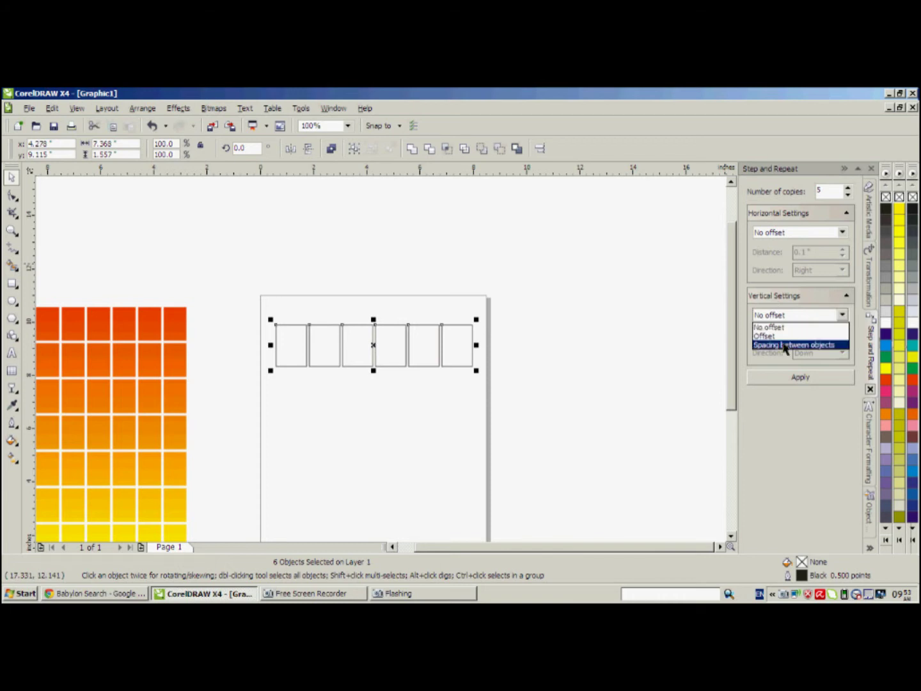
{"action": "left_click", "coordinate": [785, 346]}
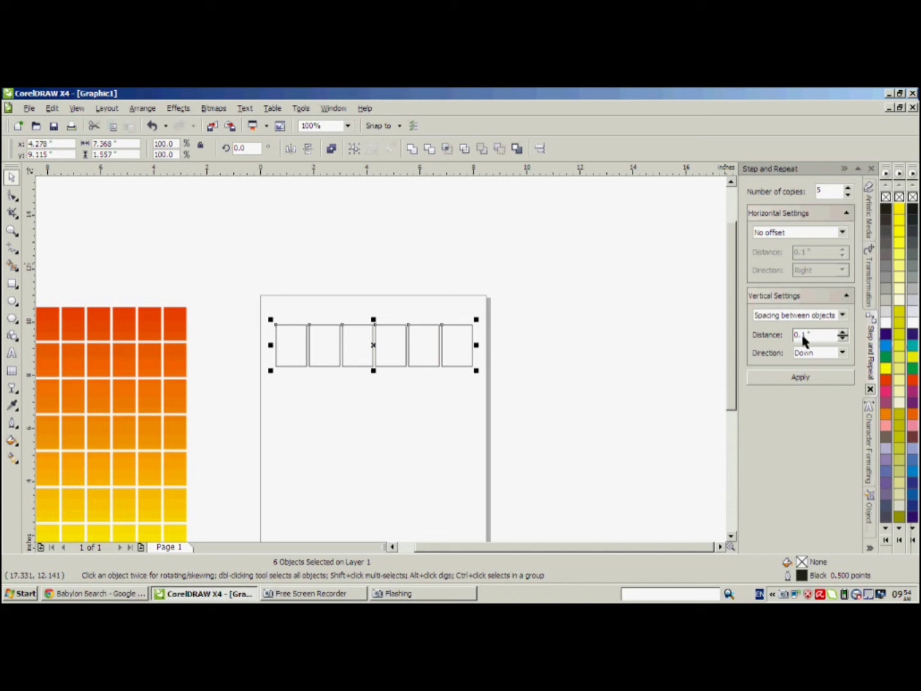
{"action": "key", "text": "BackSpace"}
{"action": "key", "text": "BackSpace"}
{"action": "key", "text": "Tab"}
- Try repeating the row of rectangles downward with 6 copies, and undo that repeat
{"action": "scroll", "coordinate": [279, 352], "scroll_direction": "down", "scroll_amount": 1}
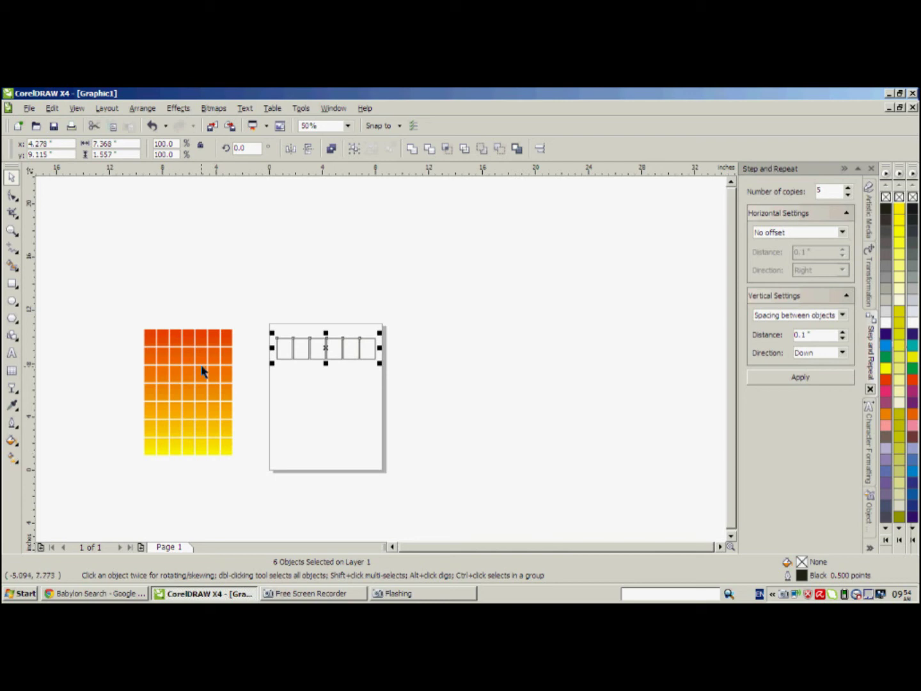
{"action": "left_click", "coordinate": [848, 189]}
{"action": "left_click", "coordinate": [798, 381]}
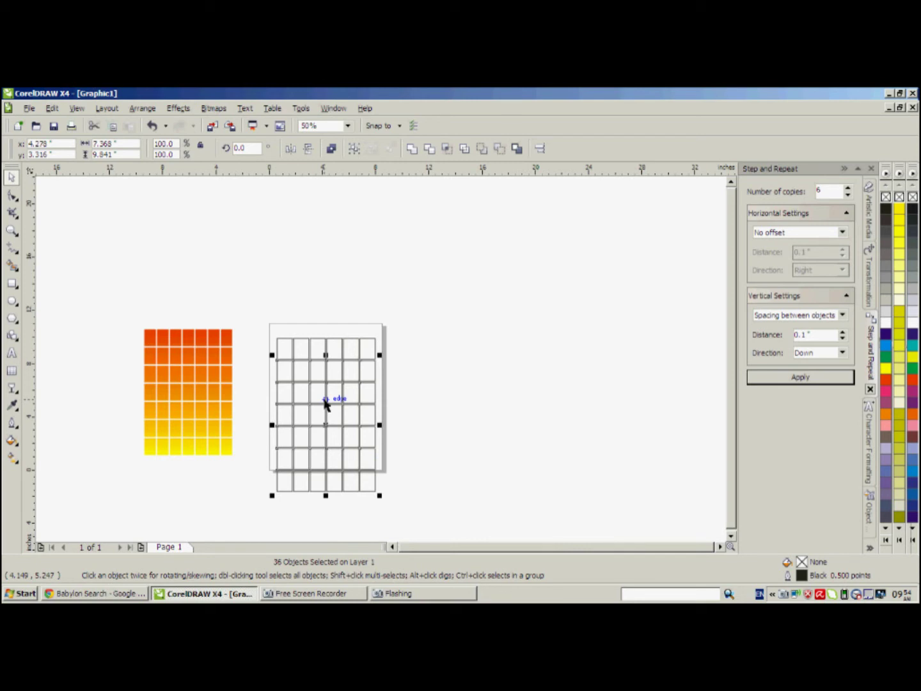
{"action": "left_click", "coordinate": [290, 331]}
{"action": "key", "text": "ctrl+z"}
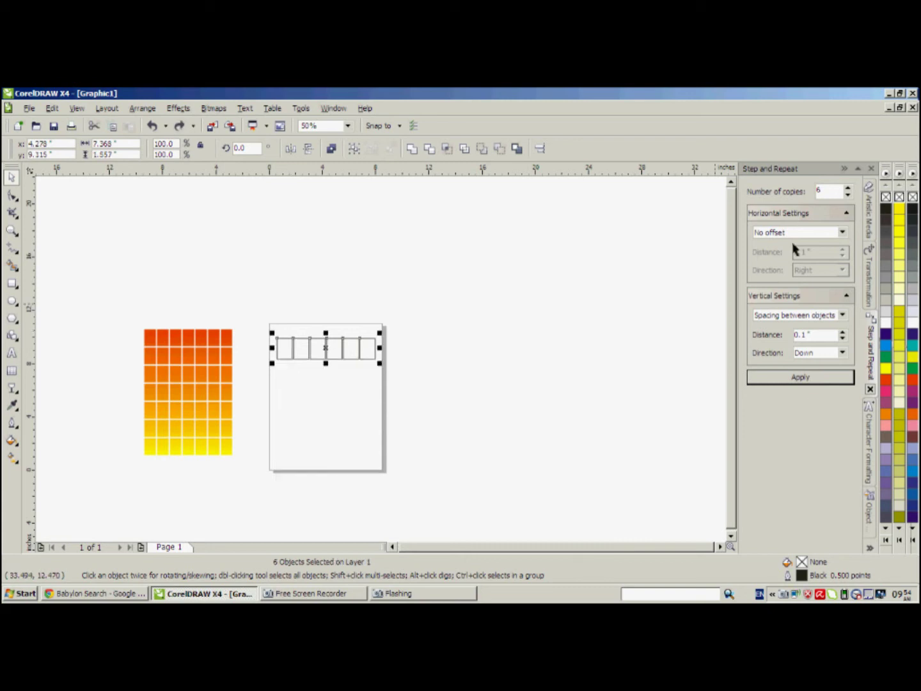
- Repeat the row of rectangles downward with 5 copies, and nudge the whole grid up to roughly centre it on the page
{"action": "left_click", "coordinate": [848, 194]}
{"action": "left_click", "coordinate": [801, 377]}
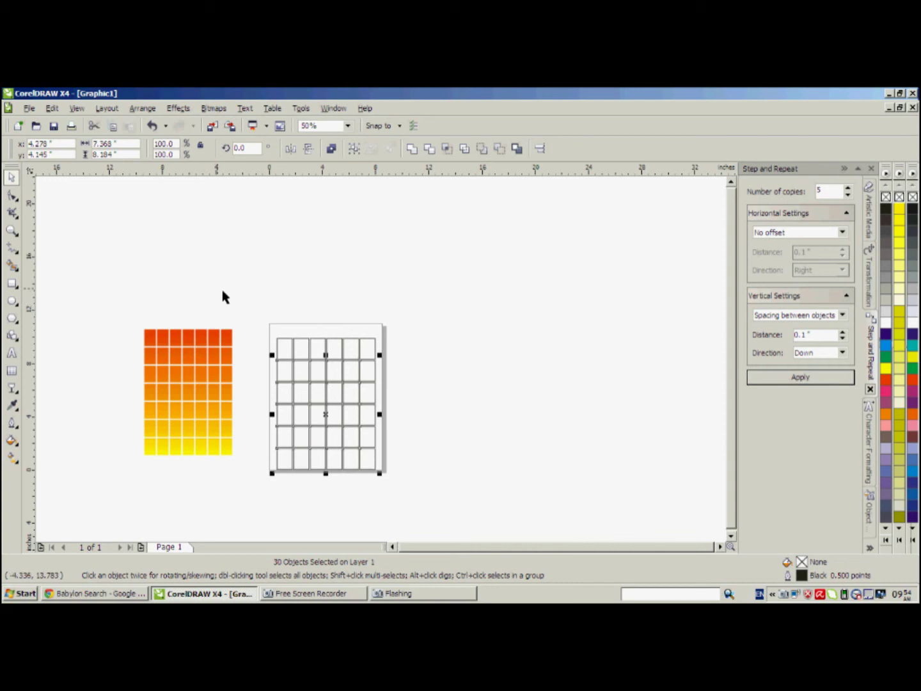
{"action": "left_click_drag", "start_coordinate": [264, 324], "coordinate": [406, 514]}
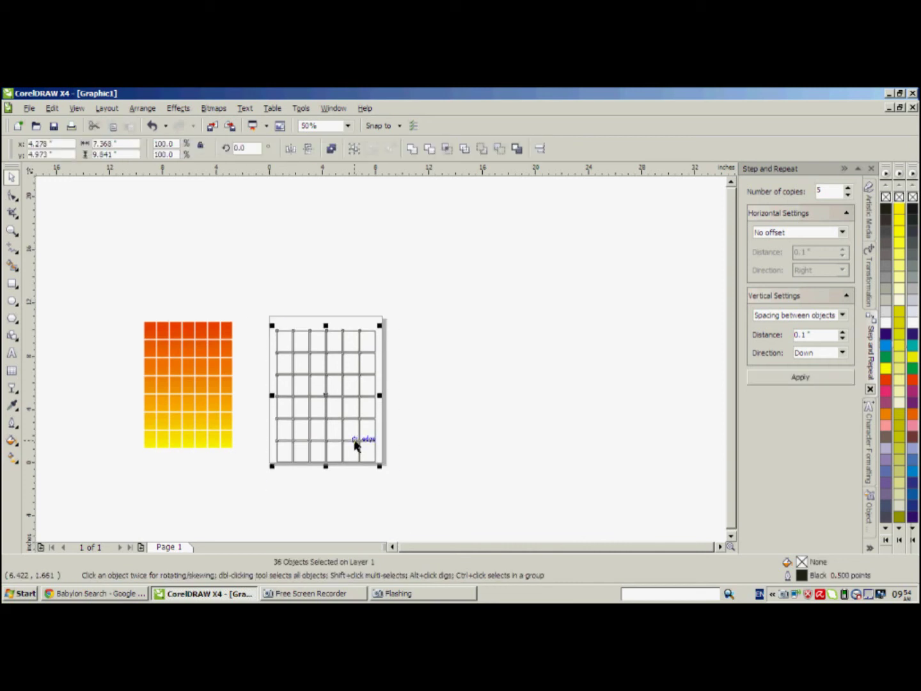
{"action": "key", "text": "Up"}
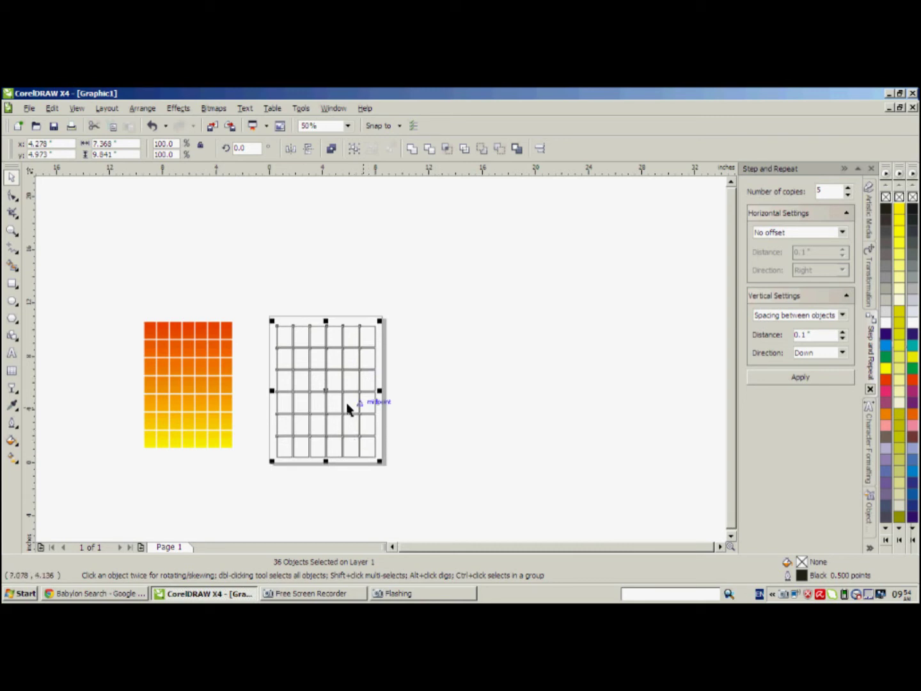
- Create a single boundary curve from all the rectangles in the grid and move it off the page to the right
{"action": "left_click_drag", "start_coordinate": [254, 307], "coordinate": [388, 475]}
{"action": "left_click", "coordinate": [517, 148]}
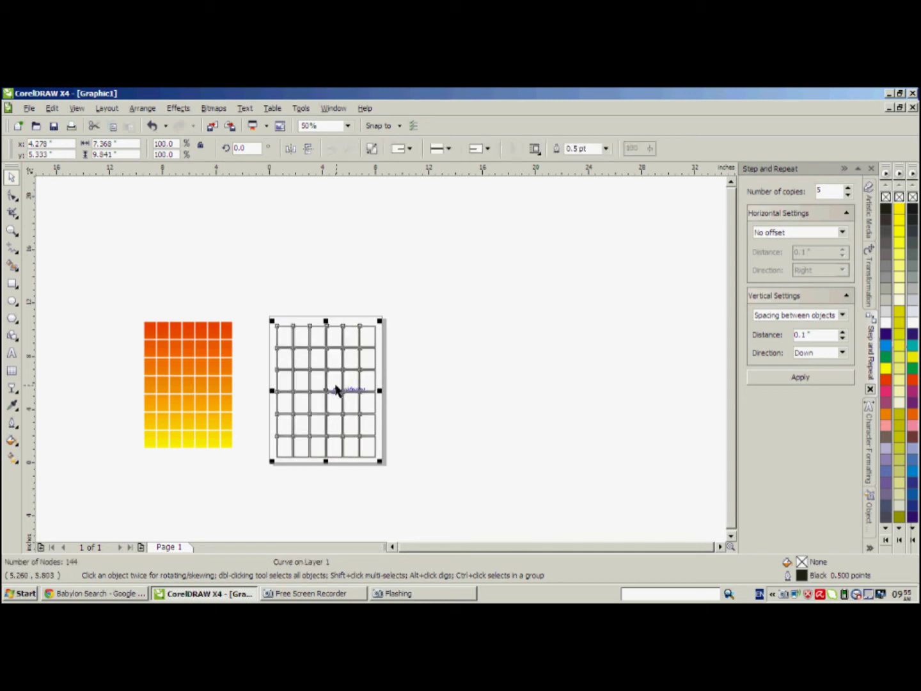
{"action": "left_click_drag", "start_coordinate": [337, 390], "coordinate": [500, 366]}
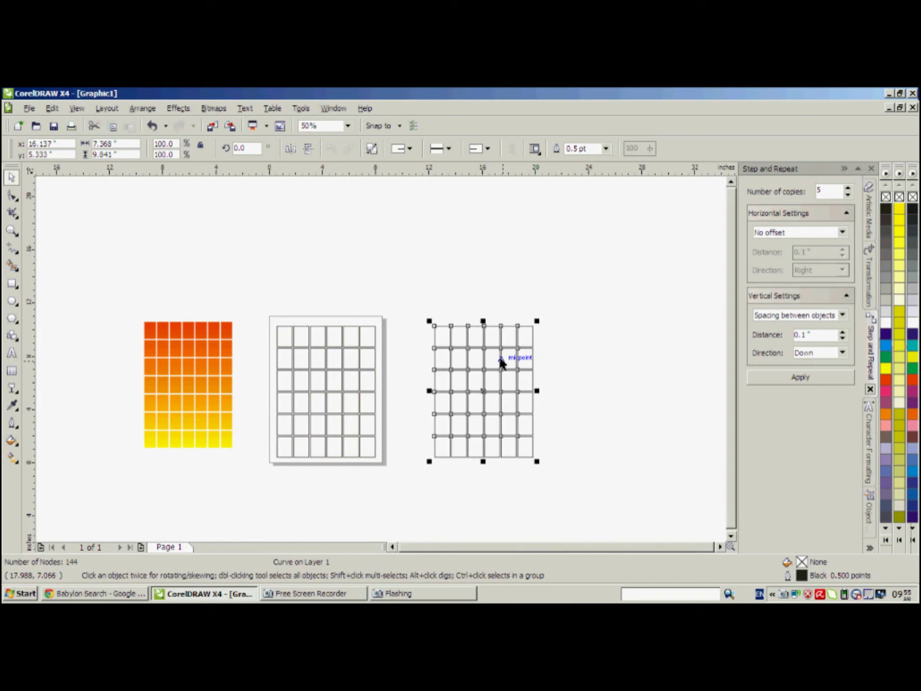
- Compare the boundary curve with the original grid by selecting the curve and several individual rectangles
{"action": "left_click", "coordinate": [484, 360]}
{"action": "left_click", "coordinate": [484, 360]}
{"action": "left_click", "coordinate": [544, 364]}
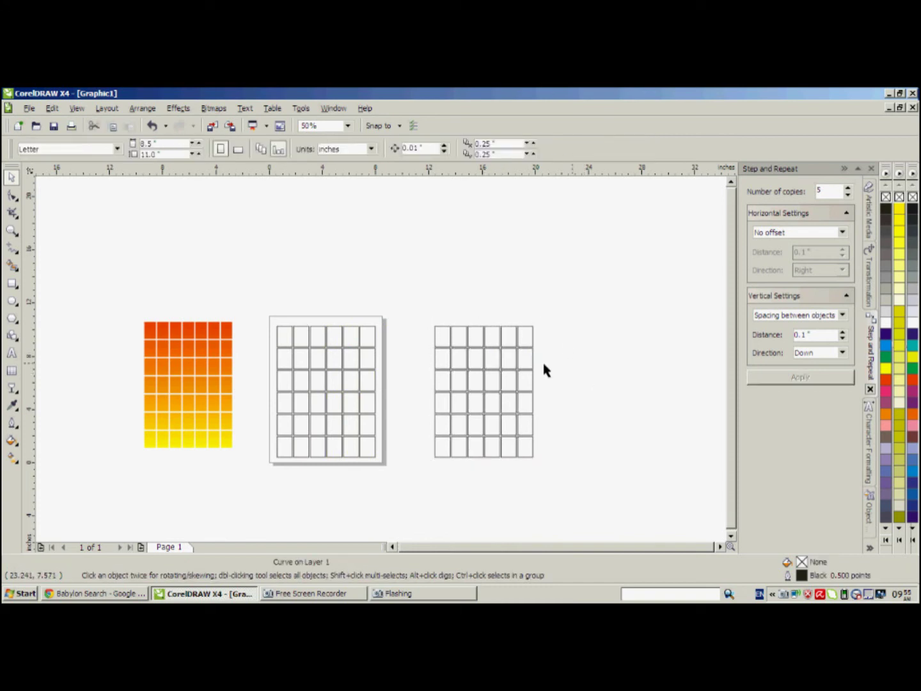
{"action": "left_click", "coordinate": [500, 362]}
{"action": "left_click", "coordinate": [291, 348]}
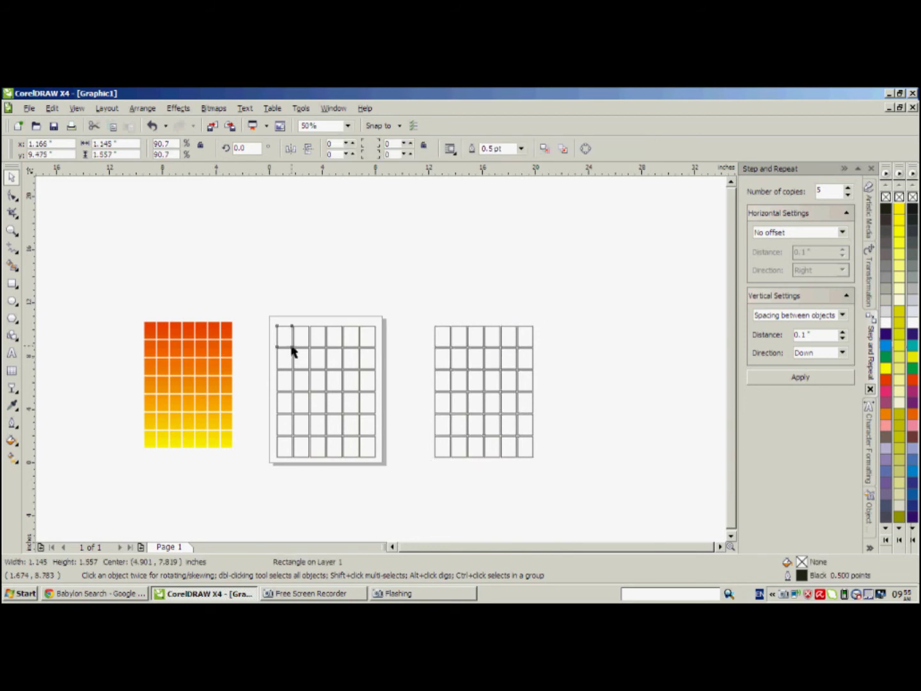
{"action": "left_click", "coordinate": [359, 434]}
{"action": "left_click", "coordinate": [309, 426]}
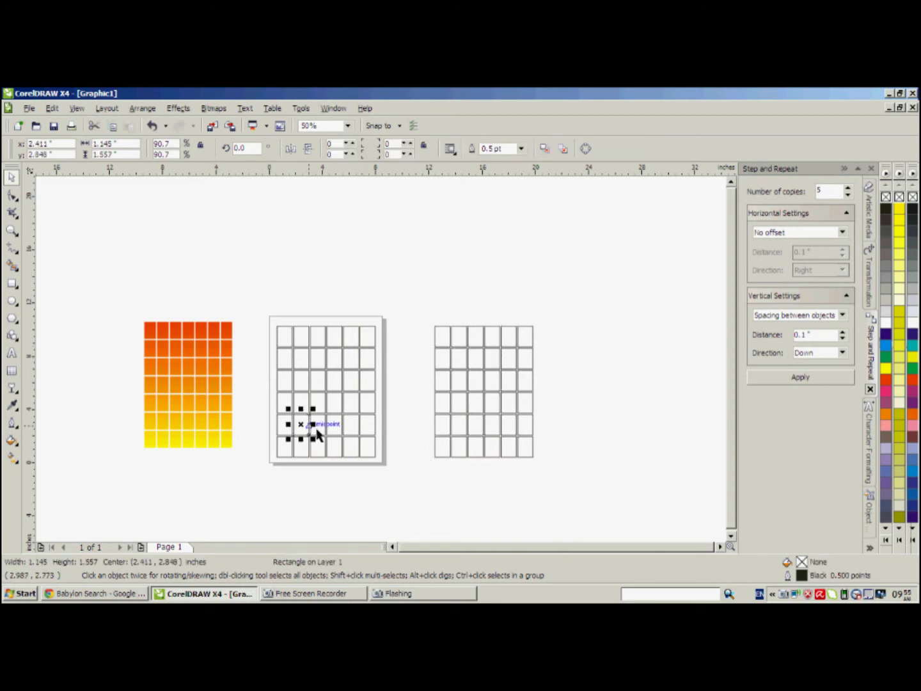
{"action": "key", "text": "Tab"}
{"action": "left_click", "coordinate": [355, 428]}
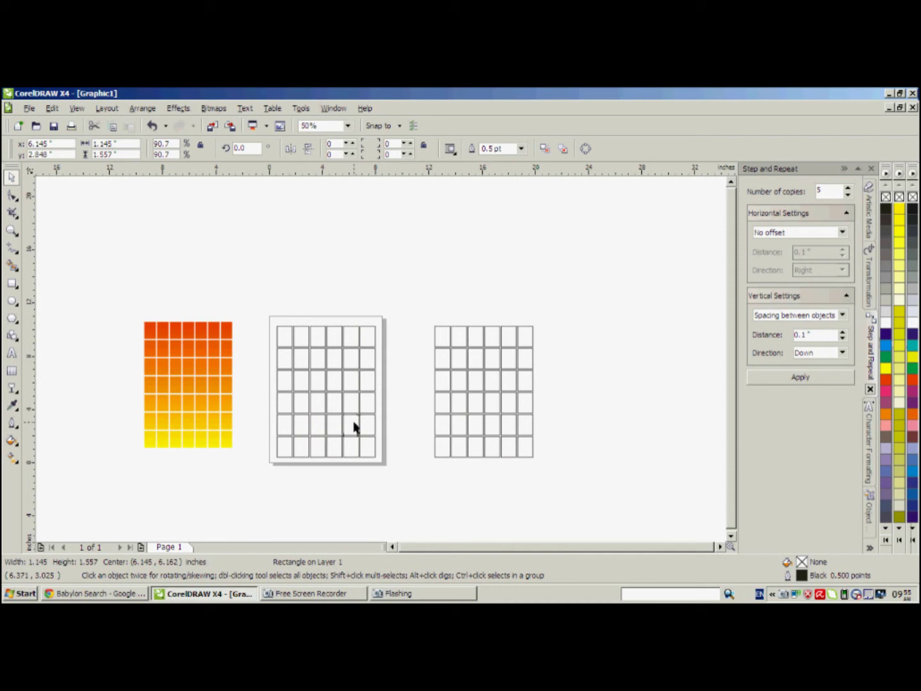
{"action": "left_click", "coordinate": [498, 375]}
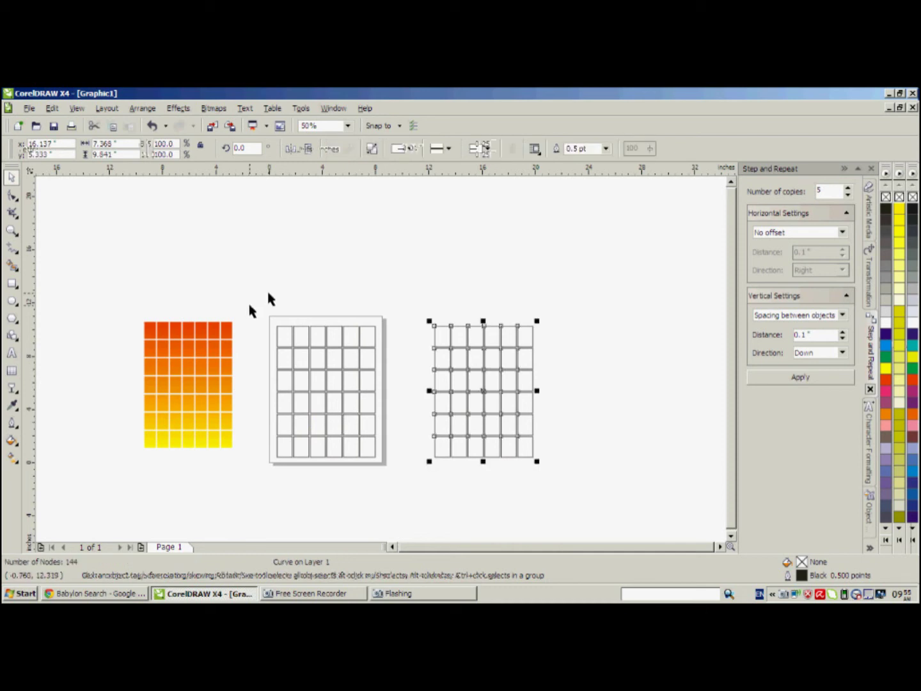
- Delete all the original separate rectangles on the page and move the boundary curve into their place
{"action": "left_click_drag", "start_coordinate": [246, 298], "coordinate": [407, 510]}
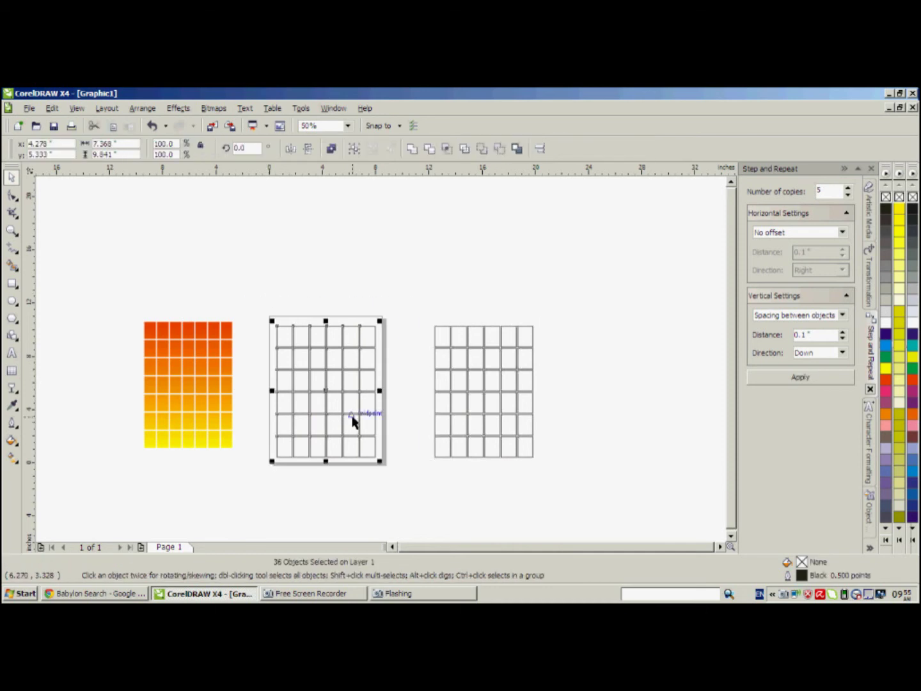
{"action": "key", "text": "Delete"}
{"action": "left_click_drag", "start_coordinate": [468, 421], "coordinate": [326, 402]}
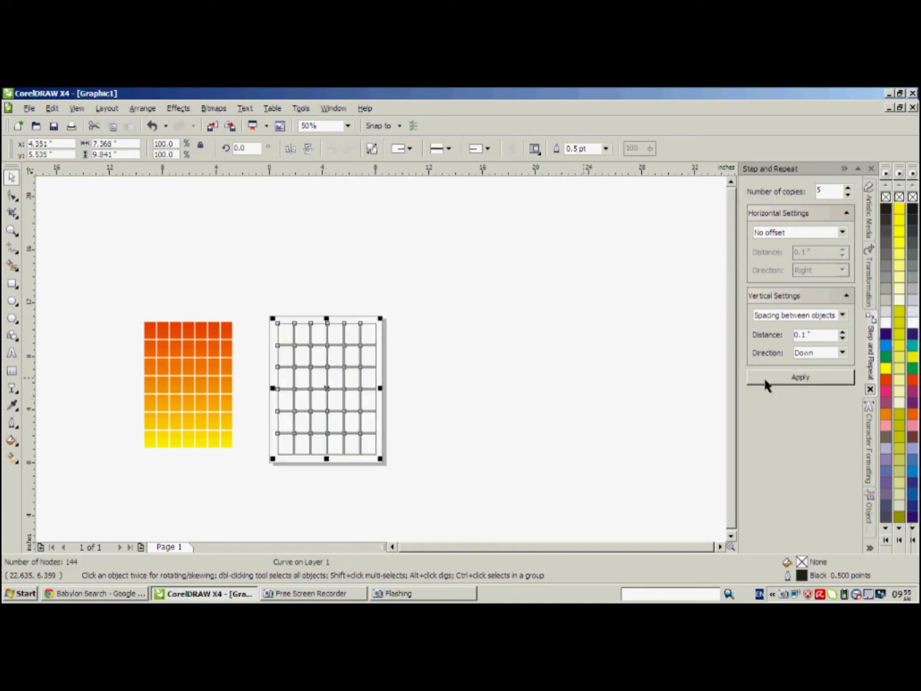
- Fill the grid curve on the page with solid red
{"action": "left_click", "coordinate": [888, 381]}
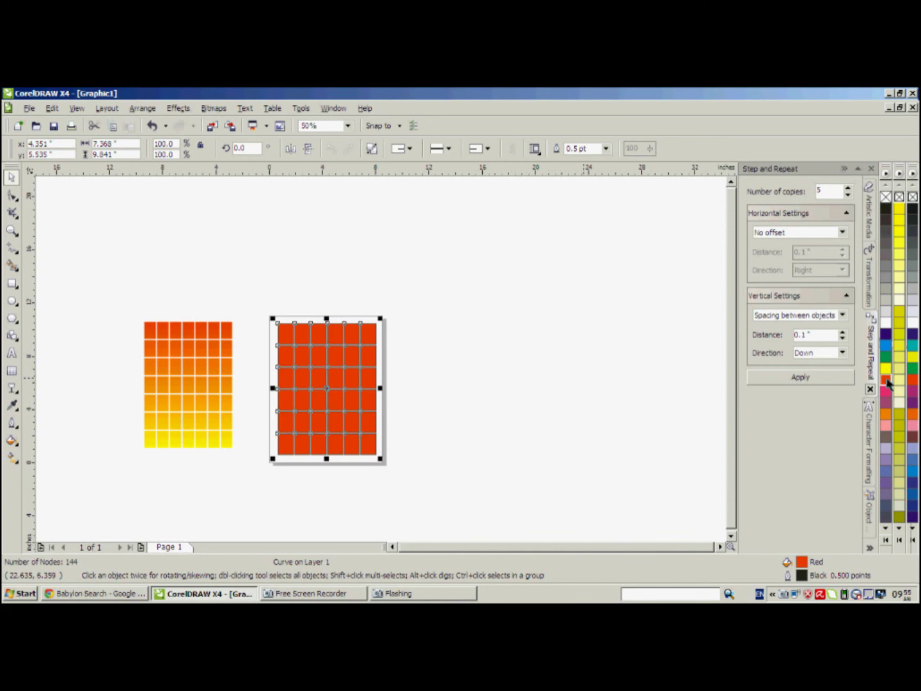
{"action": "scroll", "coordinate": [382, 363], "scroll_direction": "up", "scroll_amount": 2}
{"action": "scroll", "coordinate": [382, 363], "scroll_direction": "up", "scroll_amount": 3}
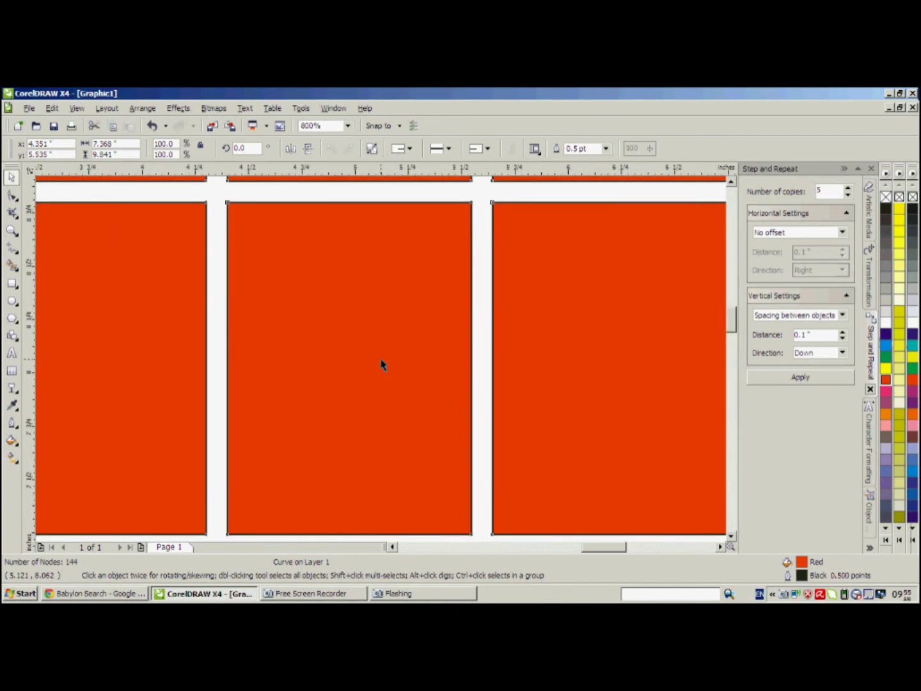
{"action": "scroll", "coordinate": [382, 363], "scroll_direction": "down", "scroll_amount": 5}
{"action": "scroll", "coordinate": [382, 382], "scroll_direction": "up", "scroll_amount": 2}
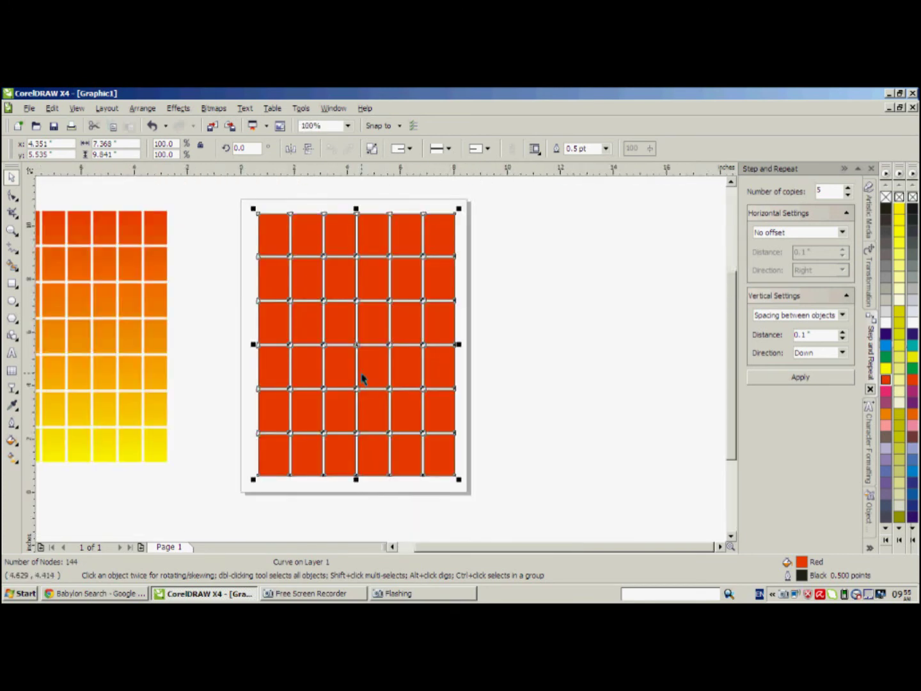
- Set the red grid's outline width to None, and deselect the grid
{"action": "left_click", "coordinate": [208, 247]}
{"action": "double_click", "coordinate": [371, 244]}
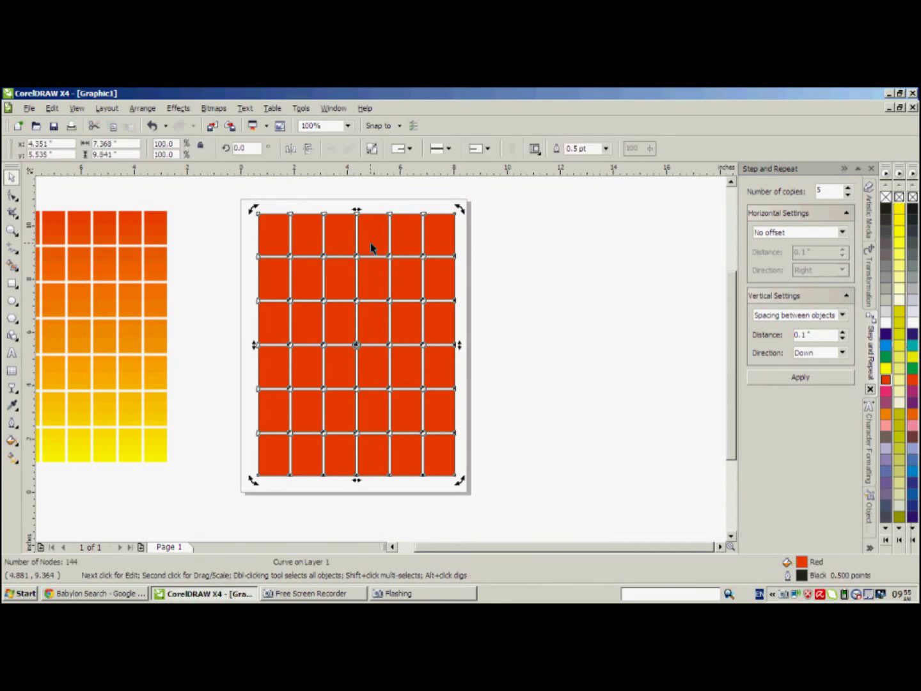
{"action": "left_click", "coordinate": [372, 247]}
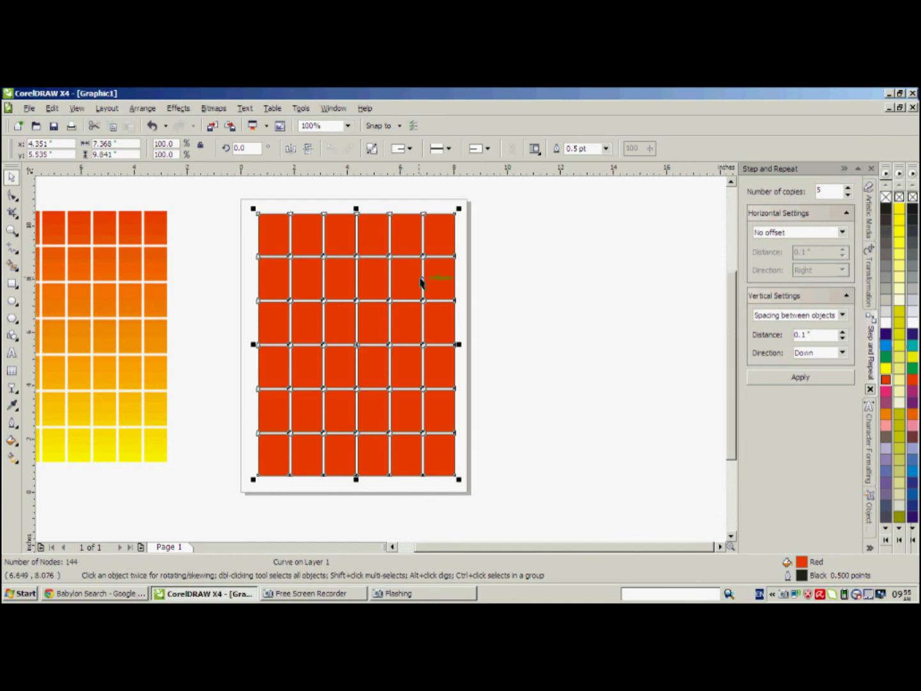
{"action": "scroll", "coordinate": [424, 238], "scroll_direction": "up", "scroll_amount": 1}
{"action": "scroll", "coordinate": [384, 355], "scroll_direction": "down", "scroll_amount": 1}
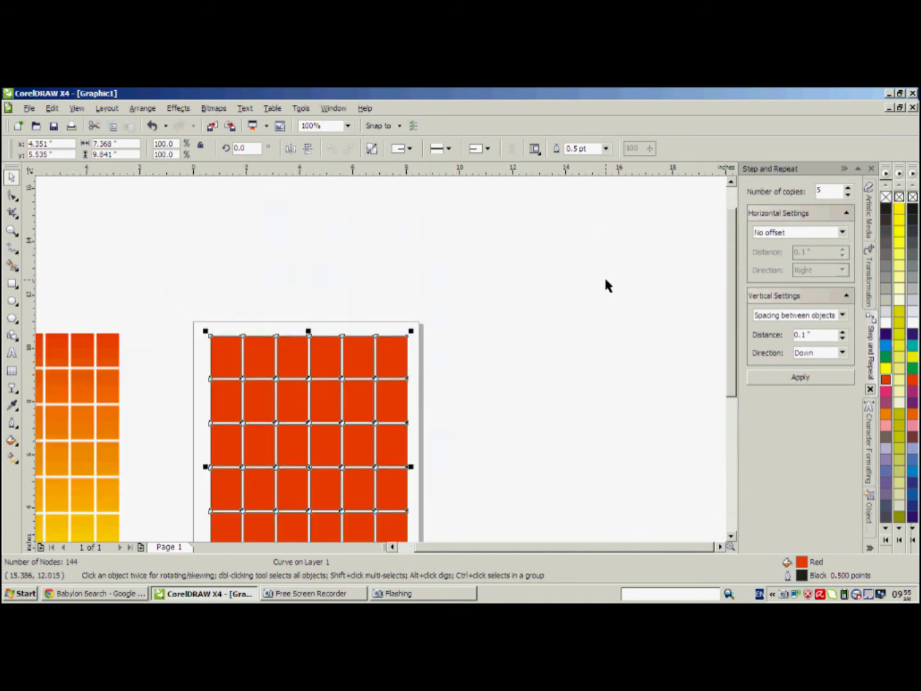
{"action": "left_click", "coordinate": [606, 149]}
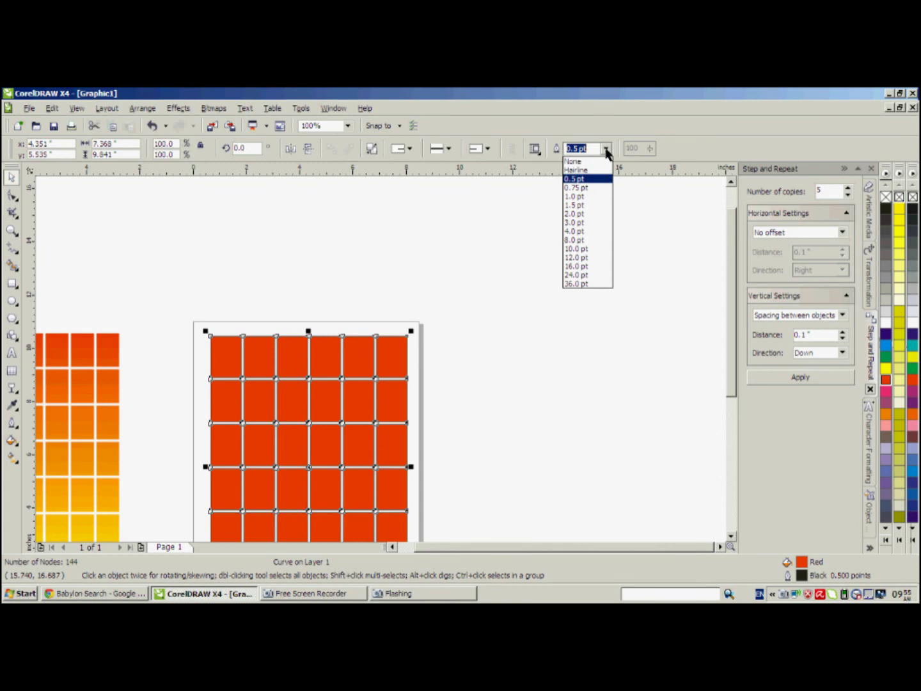
{"action": "left_click", "coordinate": [573, 161]}
{"action": "left_click", "coordinate": [543, 277]}
{"action": "scroll", "coordinate": [376, 368], "scroll_direction": "down", "scroll_amount": 2}
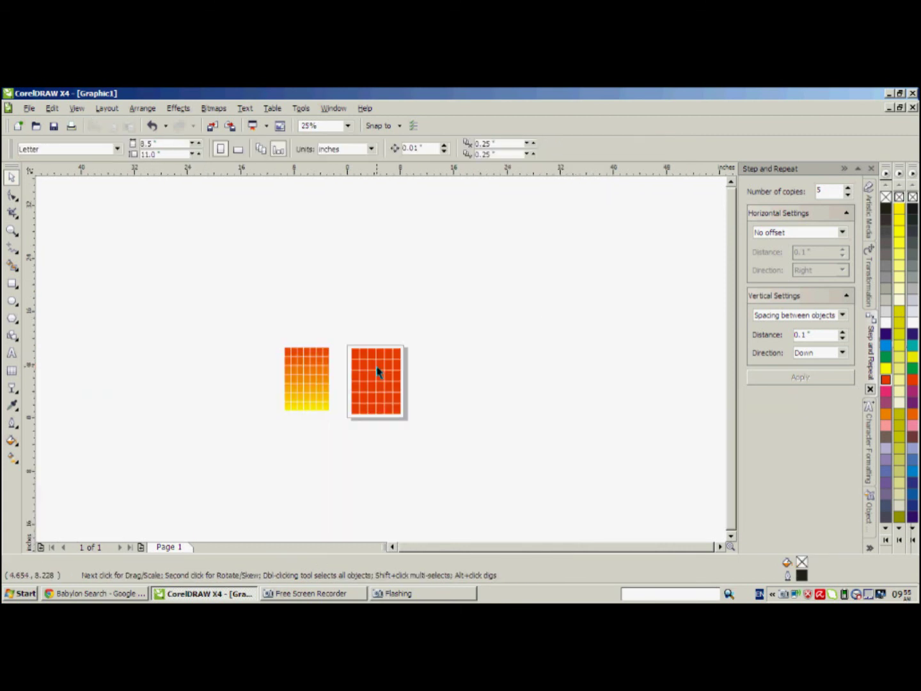
- Apply a linear two-colour fountain fill from red to yellow at a -90 degree angle to the grid, and deselect it
{"action": "left_click", "coordinate": [377, 372]}
{"action": "scroll", "coordinate": [378, 372], "scroll_direction": "up", "scroll_amount": 2}
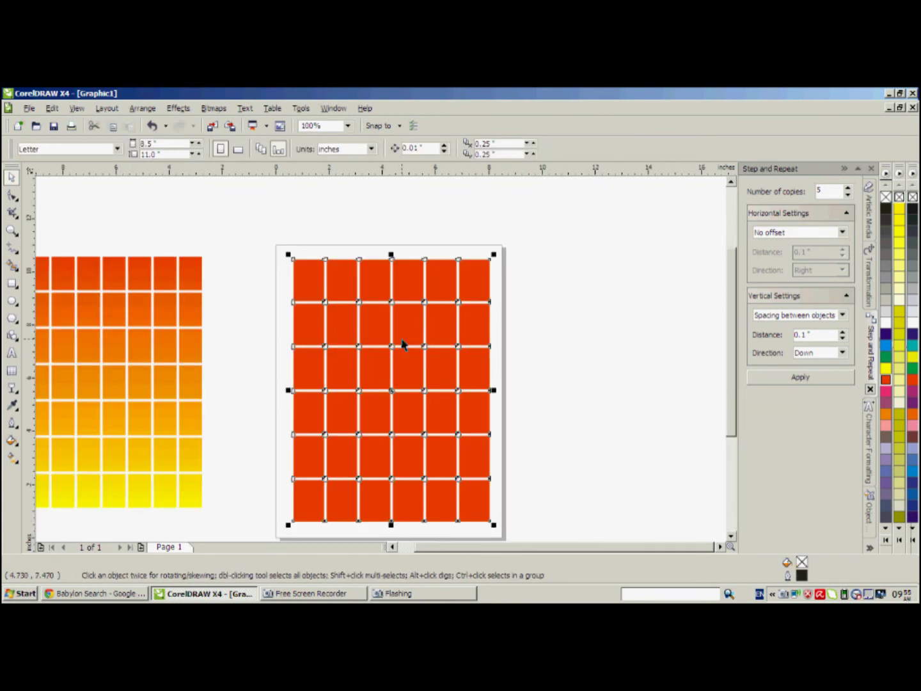
{"action": "left_click", "coordinate": [11, 440]}
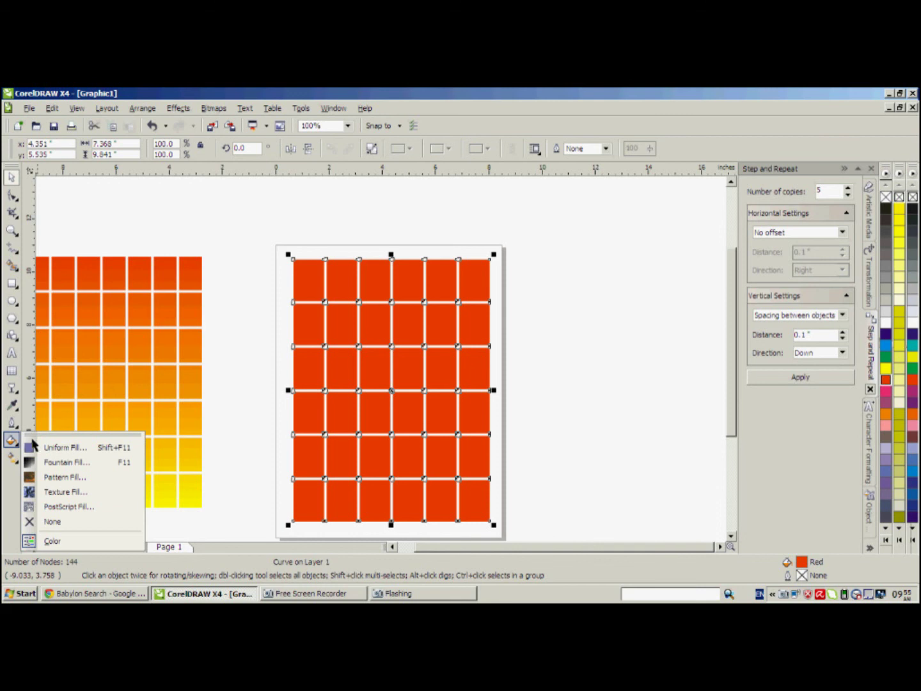
{"action": "left_click", "coordinate": [57, 464]}
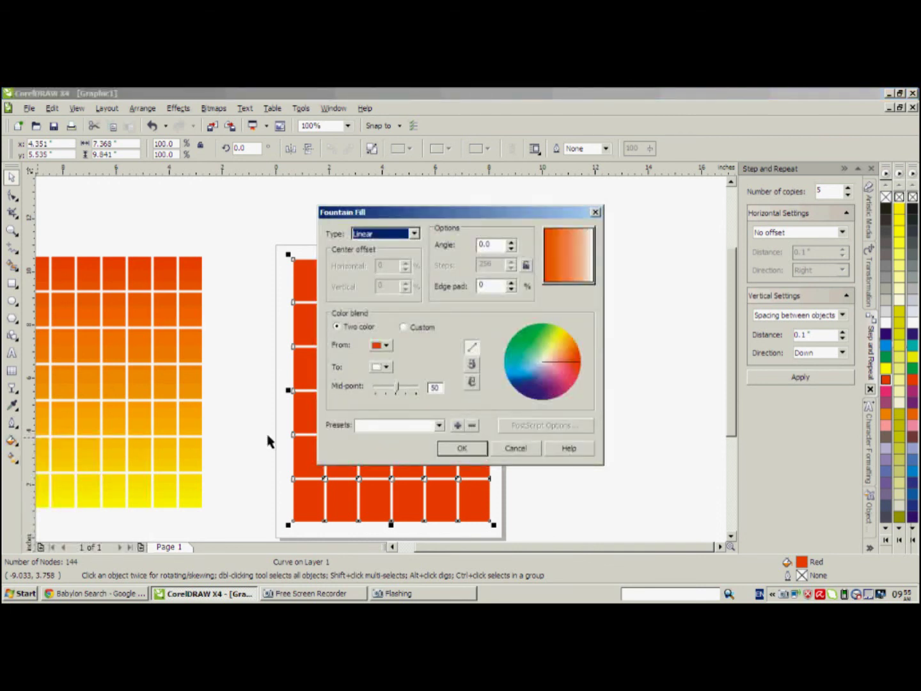
{"action": "left_click", "coordinate": [386, 368]}
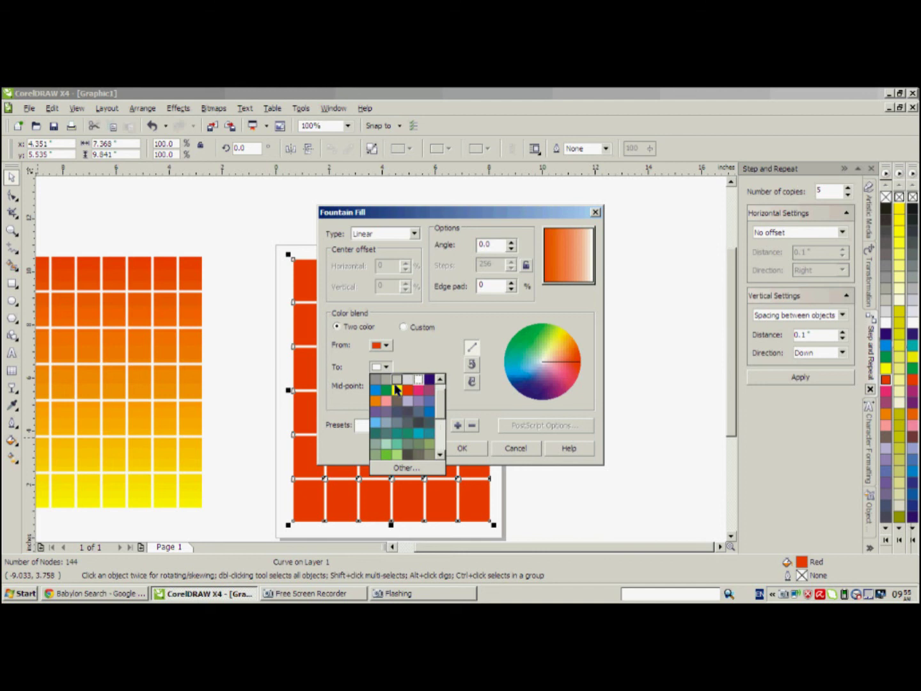
{"action": "left_click", "coordinate": [396, 389]}
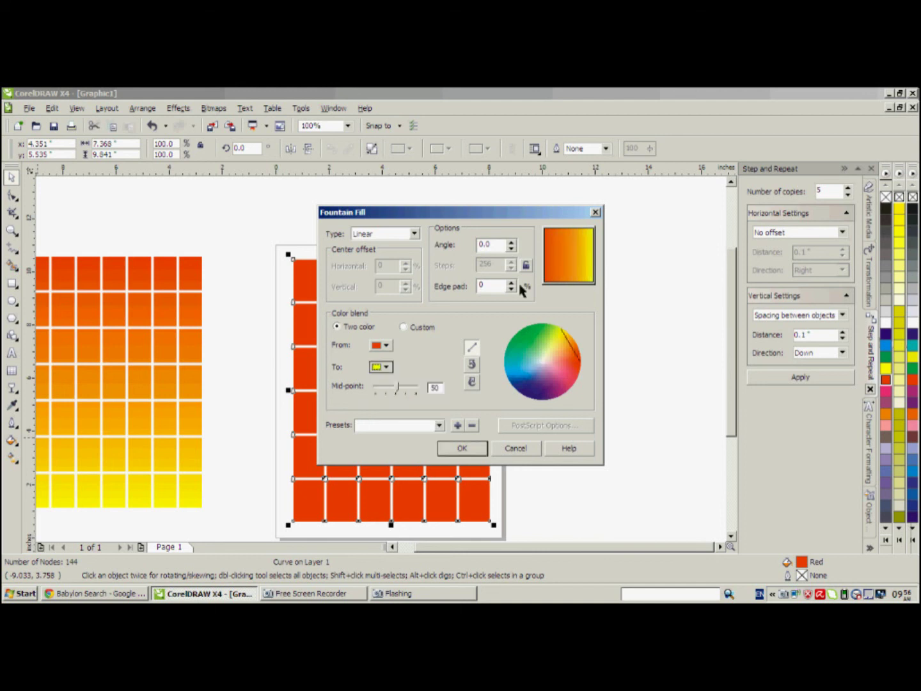
{"action": "left_click_drag", "start_coordinate": [494, 244], "coordinate": [462, 239]}
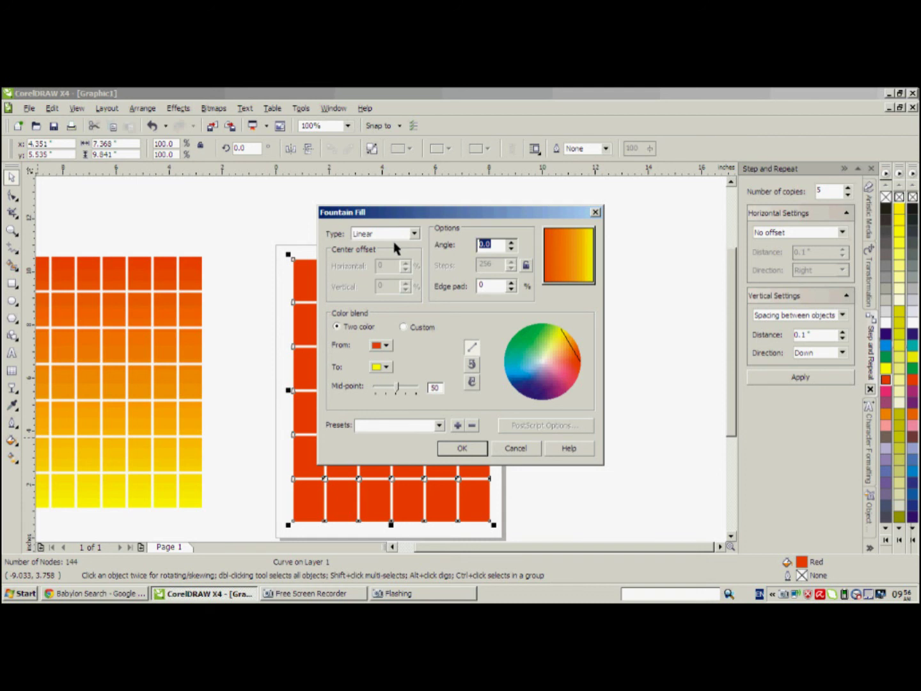
{"action": "type", "text": "-90"}
{"action": "left_click", "coordinate": [460, 449]}
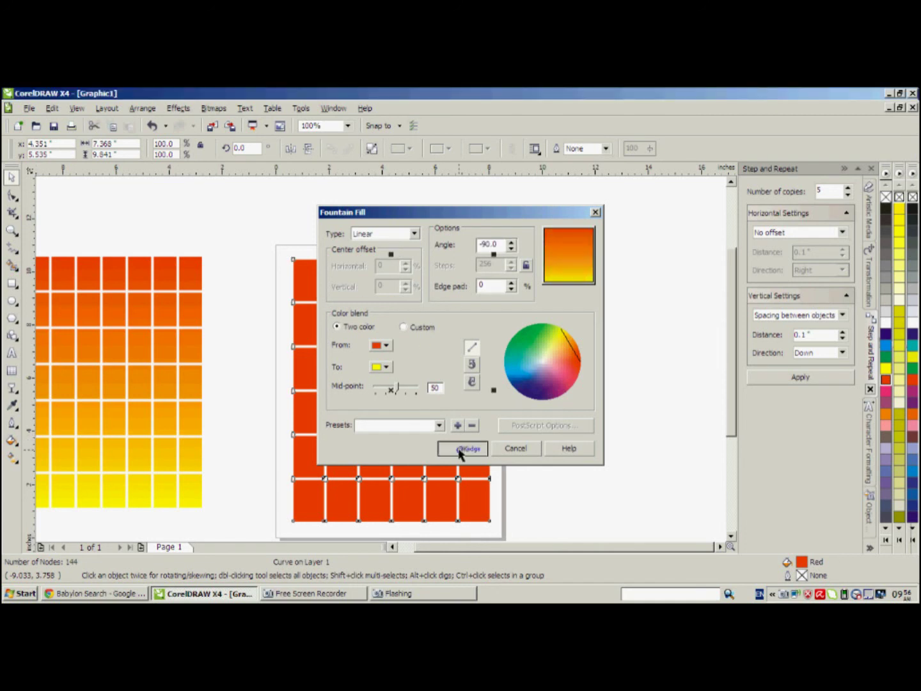
{"action": "key", "text": "Escape"}
{"action": "scroll", "coordinate": [411, 490], "scroll_direction": "down", "scroll_amount": 2}
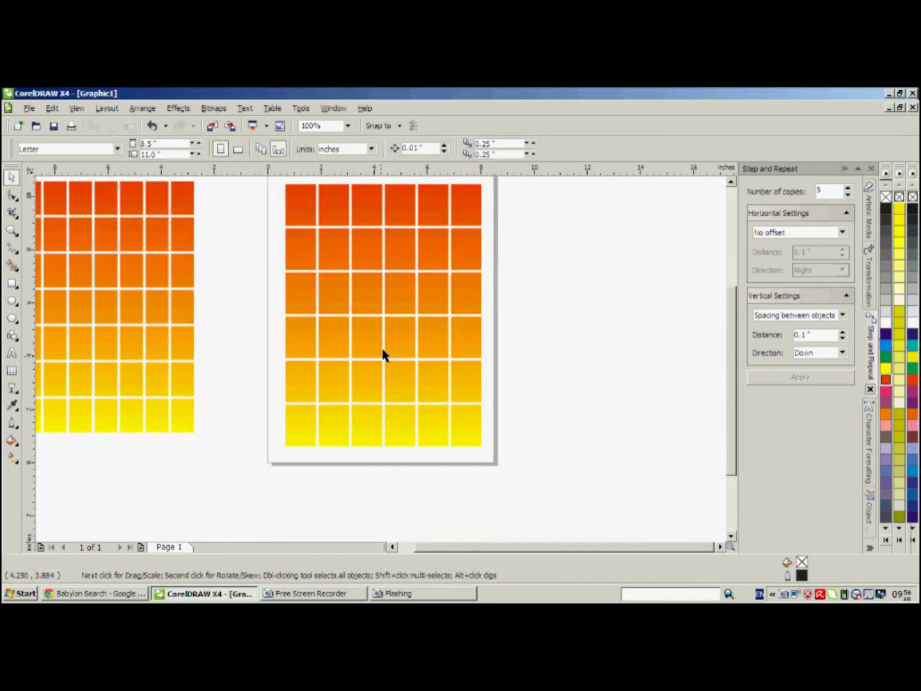
- Examine the gradient-filled grid on the page in both its selected and deselected states
{"action": "left_click", "coordinate": [382, 355]}
{"action": "scroll", "coordinate": [382, 355], "scroll_direction": "down", "scroll_amount": 2}
{"action": "scroll", "coordinate": [381, 364], "scroll_direction": "up", "scroll_amount": 1}
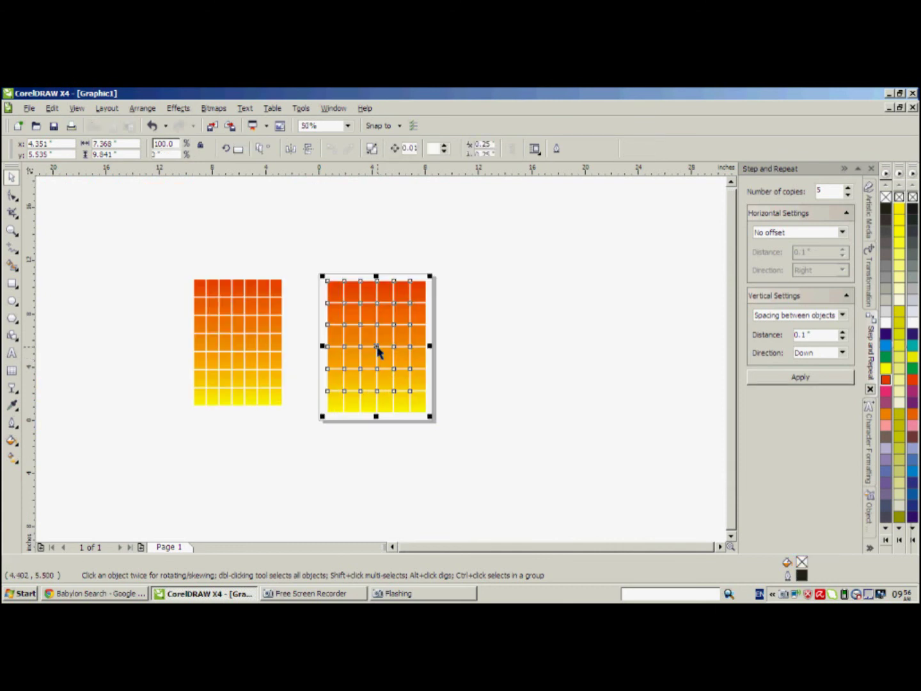
{"action": "key", "text": "Escape"}
{"action": "left_click", "coordinate": [382, 351]}
{"action": "key", "text": "Escape"}
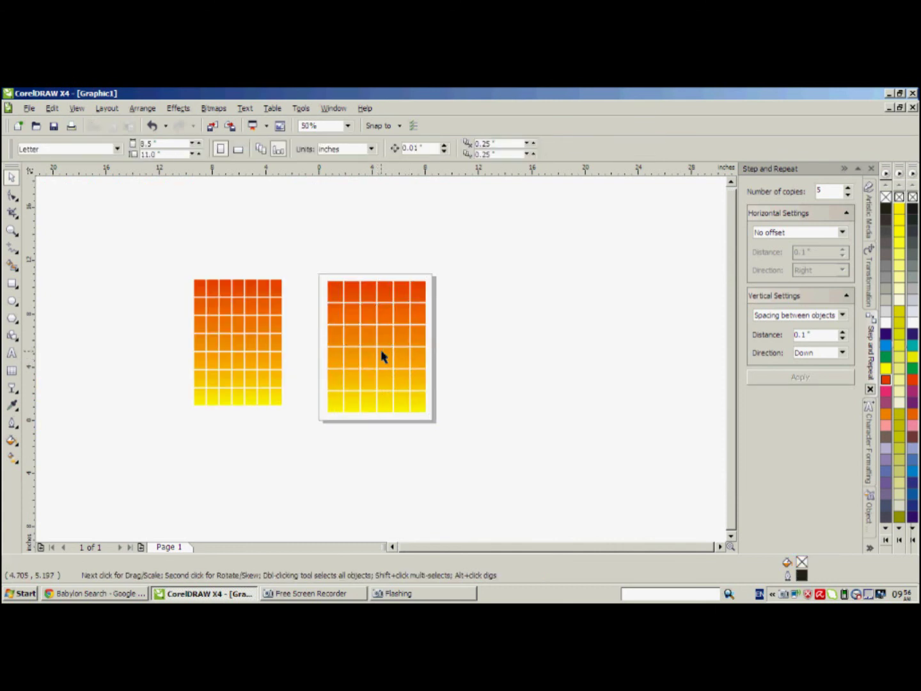
{"action": "left_click", "coordinate": [382, 351]}
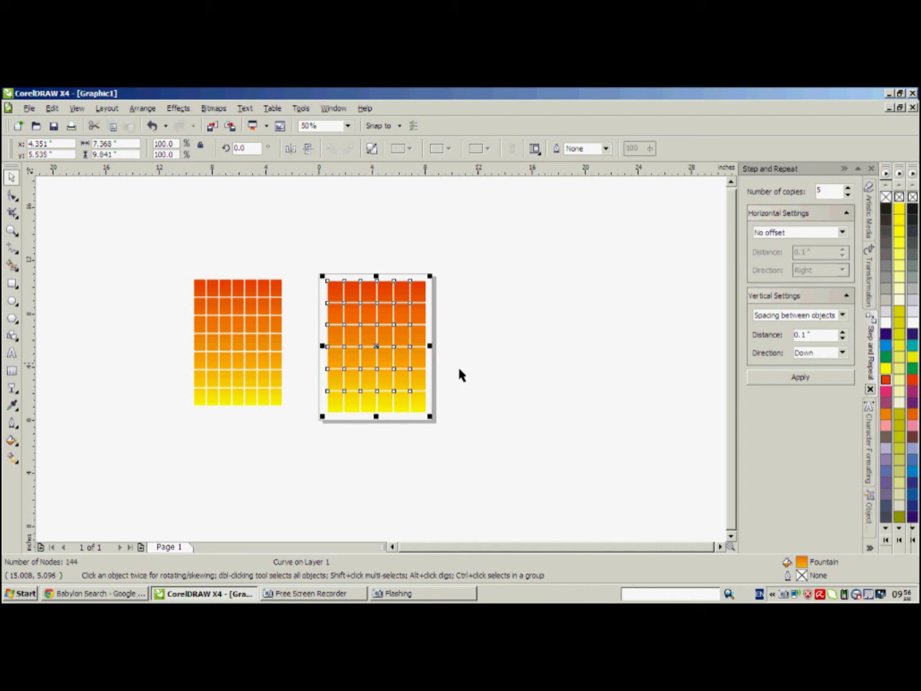
{"action": "key", "text": "F5"}
{"action": "left_click", "coordinate": [489, 351]}
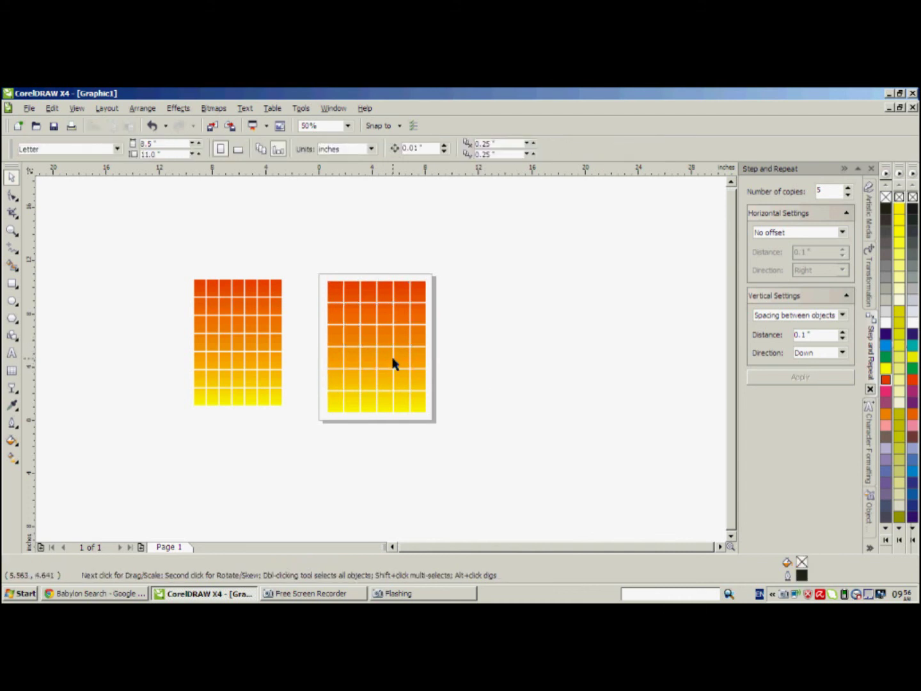
- Move the sample gradient grid beside the page further left, and leave the new grid deselected
{"action": "left_click", "coordinate": [250, 358]}
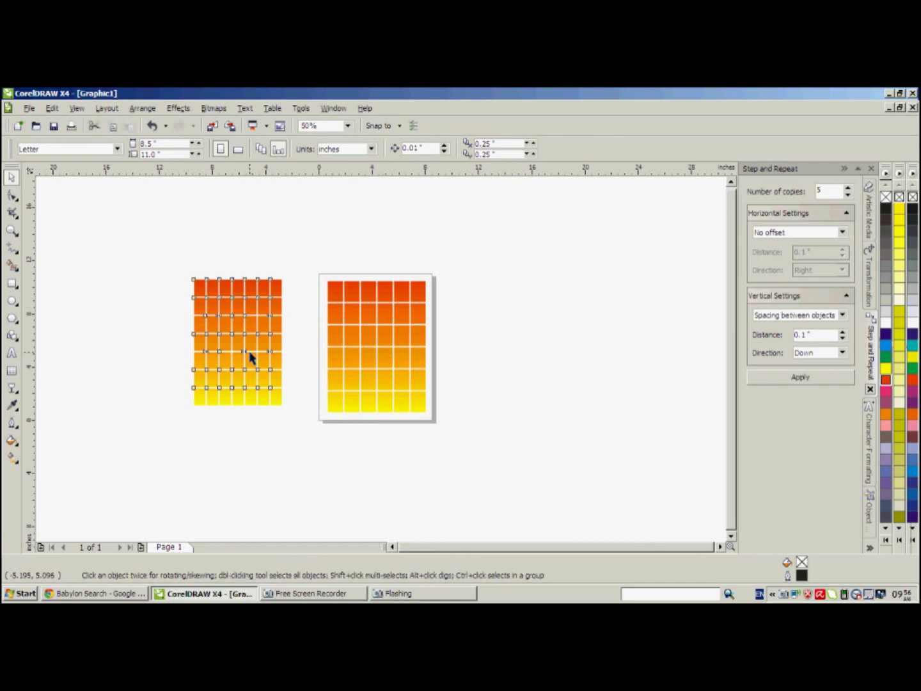
{"action": "left_click_drag", "start_coordinate": [250, 358], "coordinate": [122, 372]}
{"action": "left_click", "coordinate": [384, 349]}
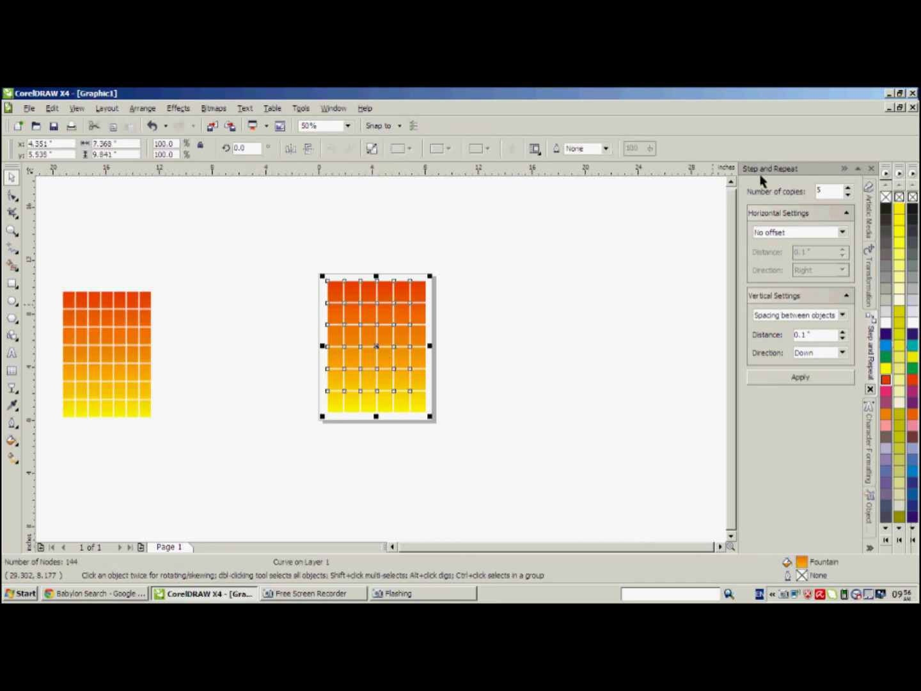
{"action": "left_click", "coordinate": [493, 351]}
{"action": "left_click", "coordinate": [399, 354]}
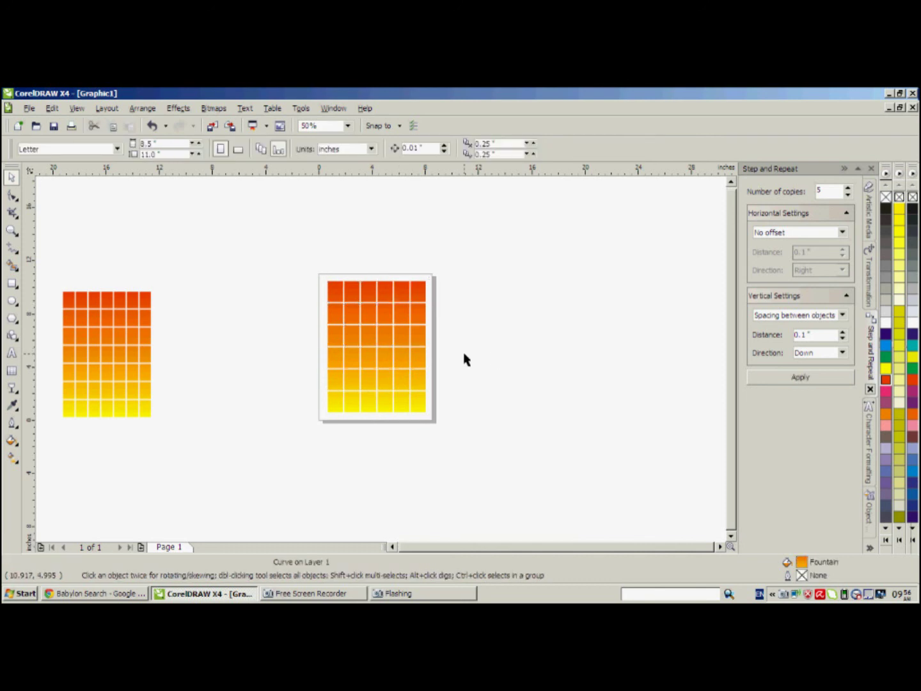
- Examine the rectangle spacing and the red-to-yellow gradient of the finished grid on the page
{"action": "left_click", "coordinate": [465, 354]}
{"action": "scroll", "coordinate": [369, 326], "scroll_direction": "up", "scroll_amount": 1}
{"action": "scroll", "coordinate": [381, 359], "scroll_direction": "down", "scroll_amount": 1}
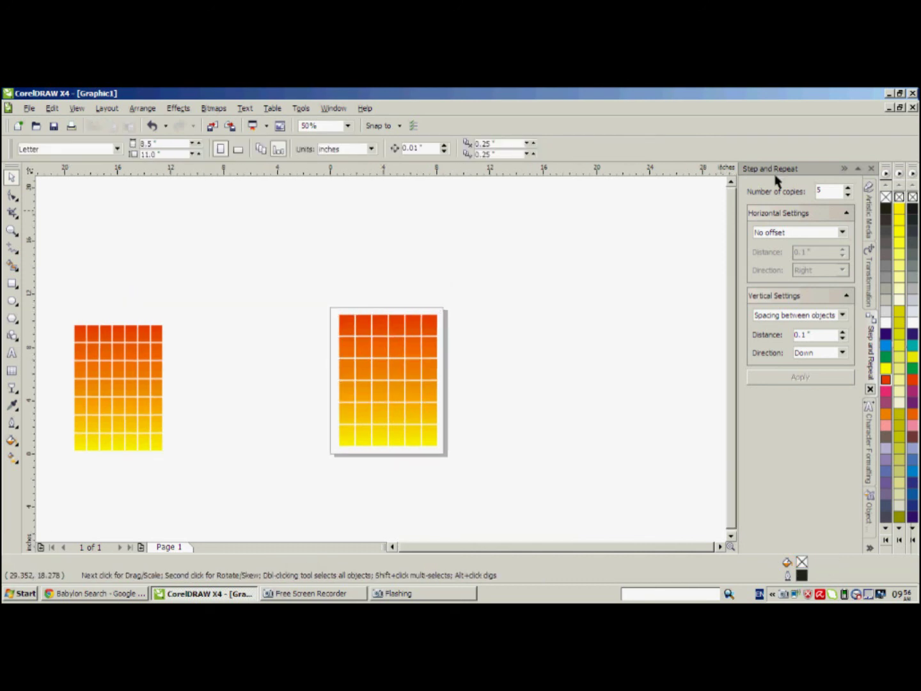
{"action": "left_click", "coordinate": [390, 328]}
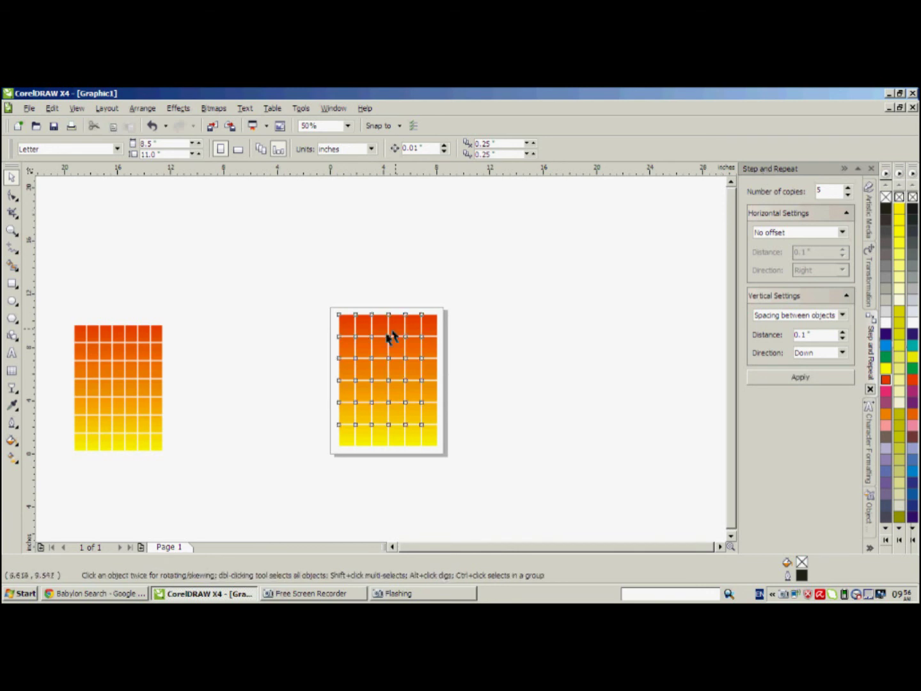
{"action": "left_click", "coordinate": [390, 328]}
{"action": "left_click", "coordinate": [382, 328]}
{"action": "scroll", "coordinate": [383, 328], "scroll_direction": "up", "scroll_amount": 1}
{"action": "scroll", "coordinate": [342, 373], "scroll_direction": "up", "scroll_amount": 2}
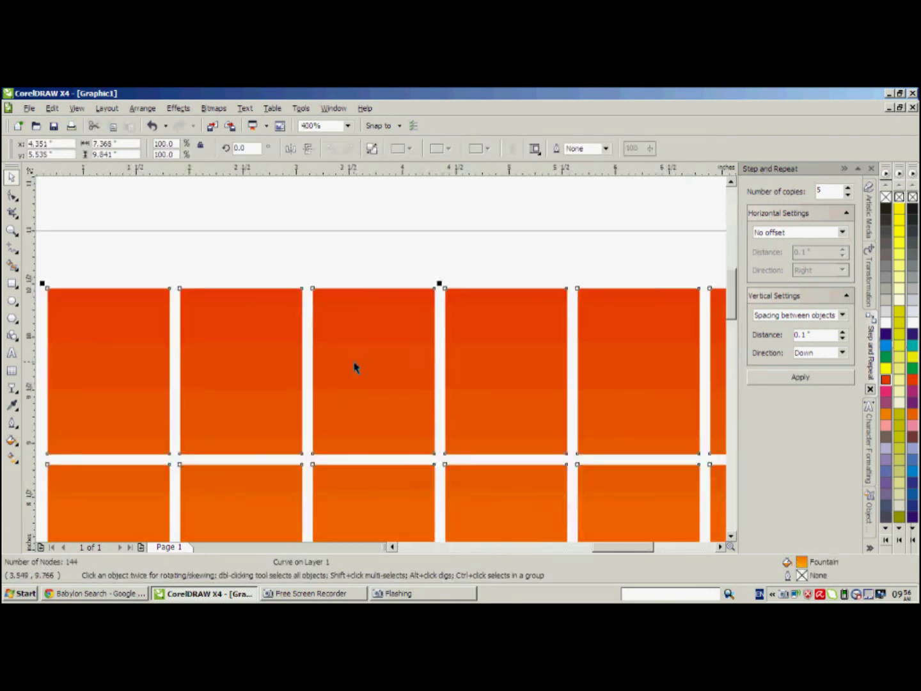
{"action": "scroll", "coordinate": [355, 367], "scroll_direction": "down", "scroll_amount": 4}
{"action": "scroll", "coordinate": [353, 392], "scroll_direction": "up", "scroll_amount": 2}
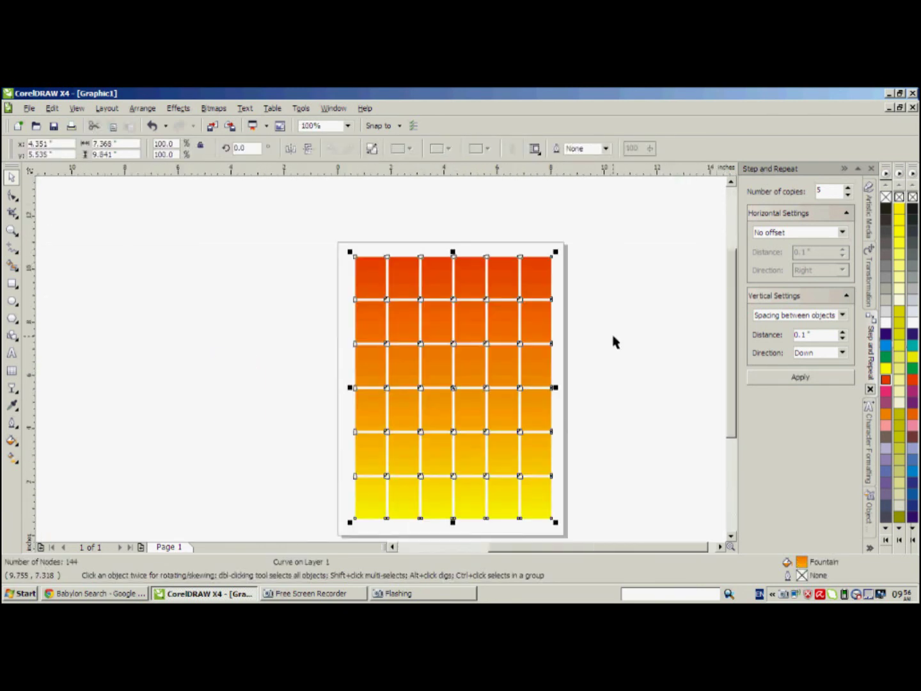
{"action": "left_click", "coordinate": [613, 337]}
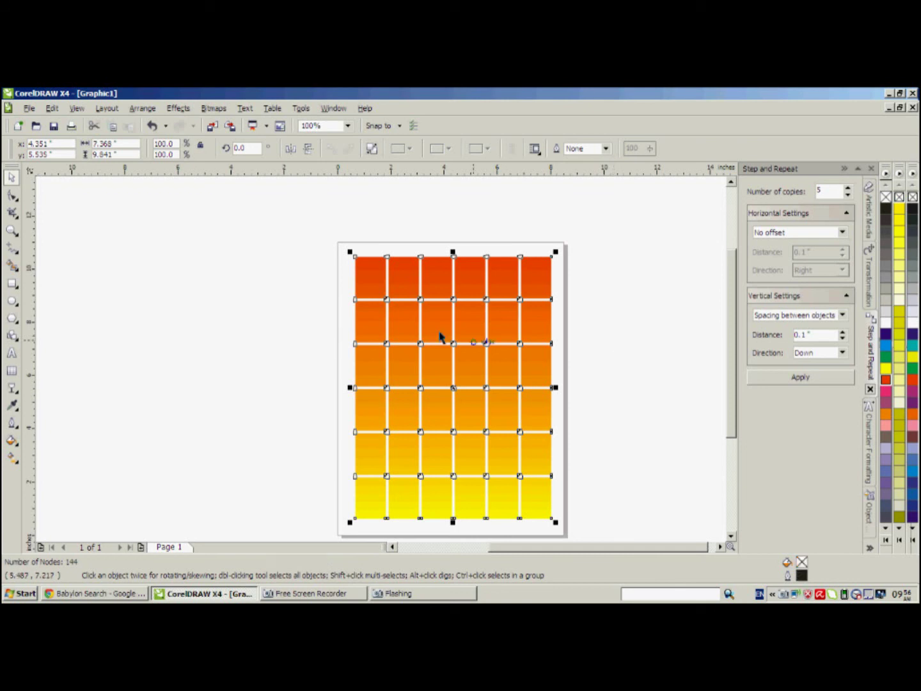
{"action": "left_click", "coordinate": [440, 337]}
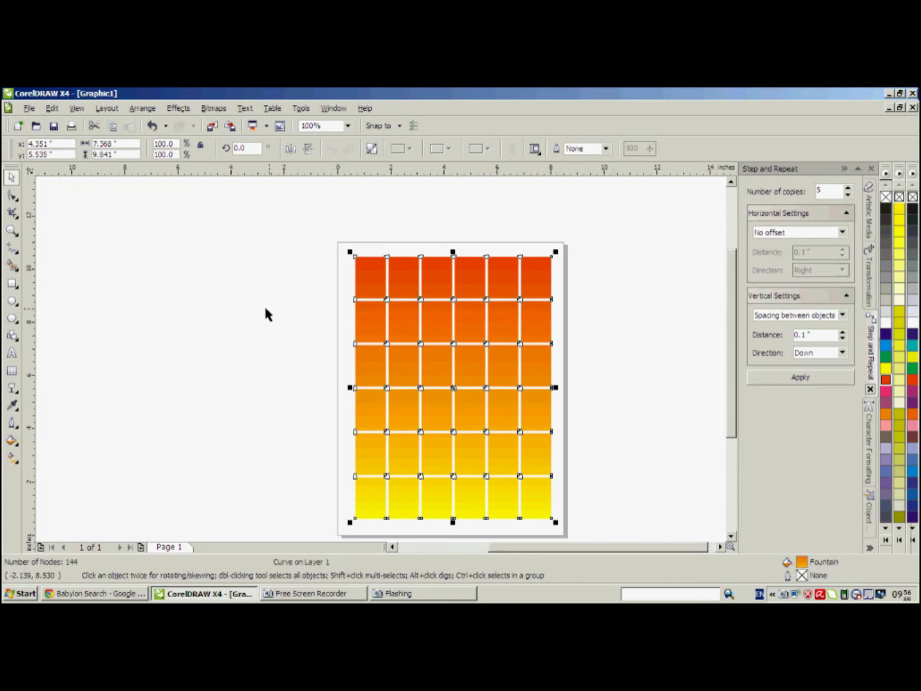
{"action": "left_click", "coordinate": [404, 283]}
{"action": "left_click", "coordinate": [351, 295]}
{"action": "scroll", "coordinate": [539, 376], "scroll_direction": "down", "scroll_amount": 1}
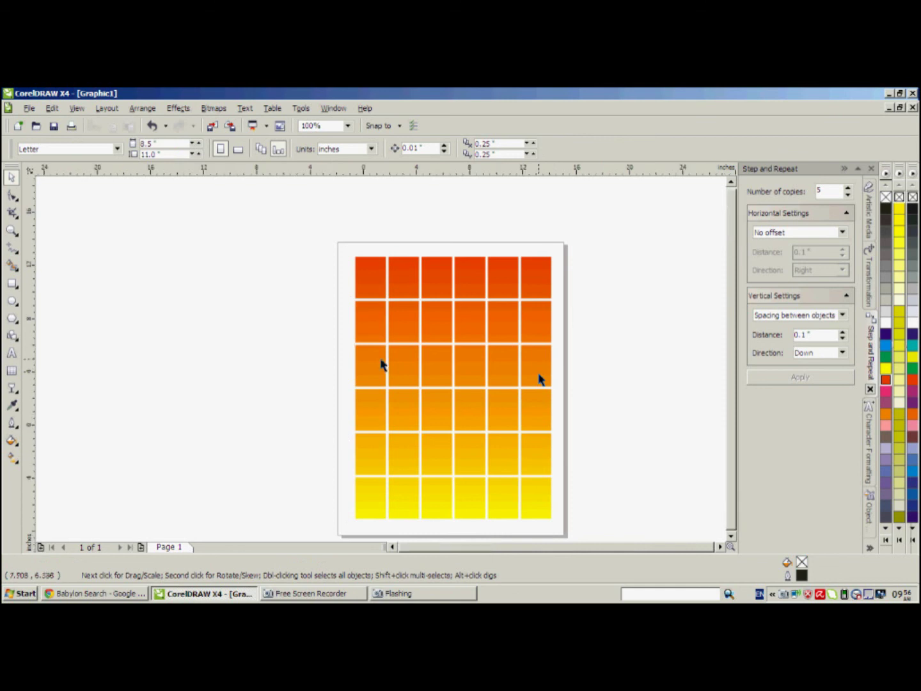
{"action": "left_click", "coordinate": [381, 364]}
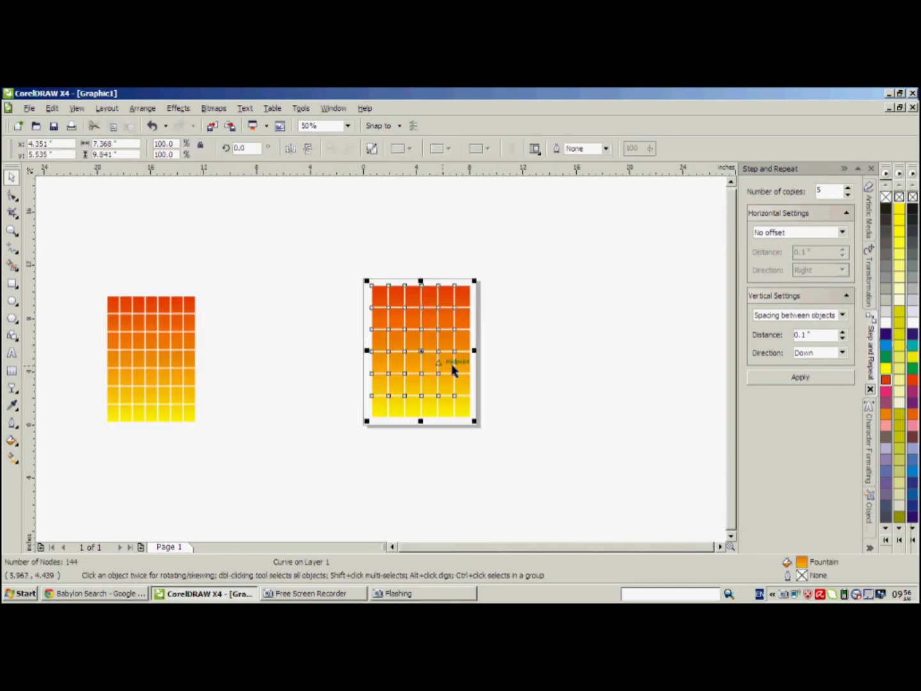
{"action": "key", "text": "Escape"}
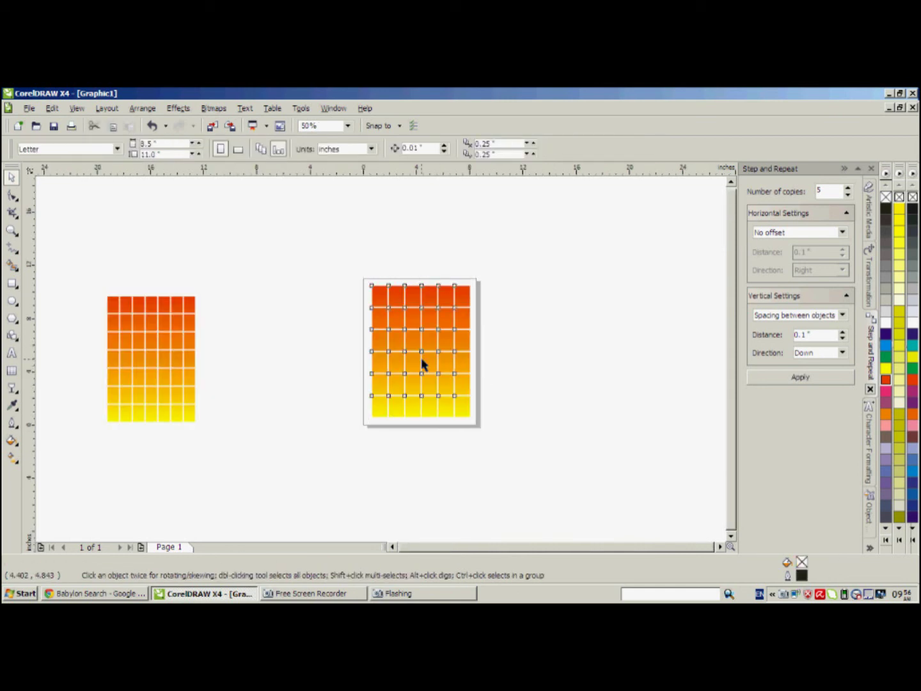
{"action": "left_click", "coordinate": [422, 364]}
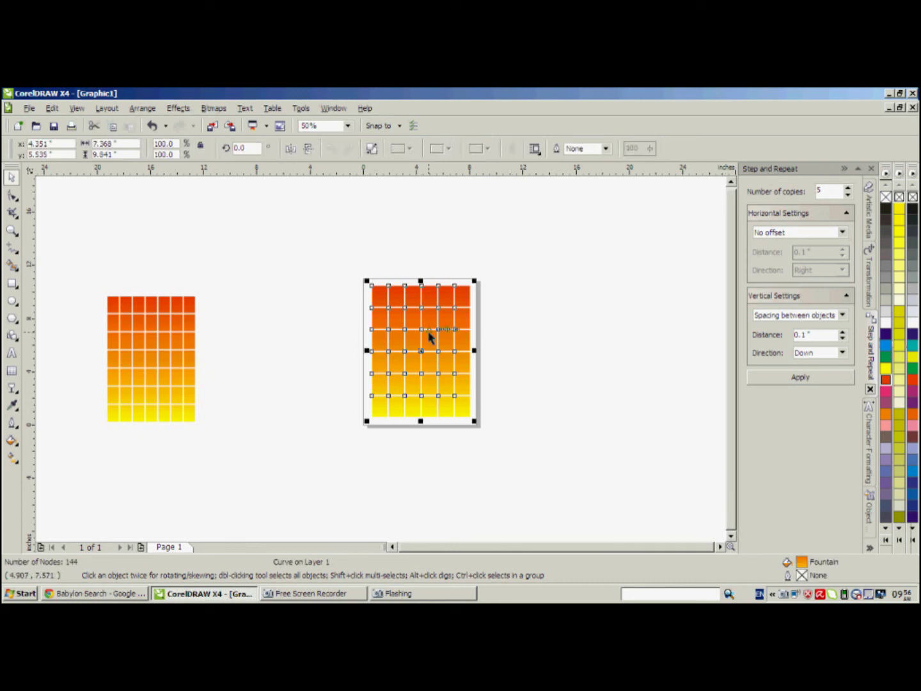
{"action": "left_click", "coordinate": [597, 331]}
{"action": "left_click", "coordinate": [452, 356]}
{"action": "left_click", "coordinate": [268, 355]}
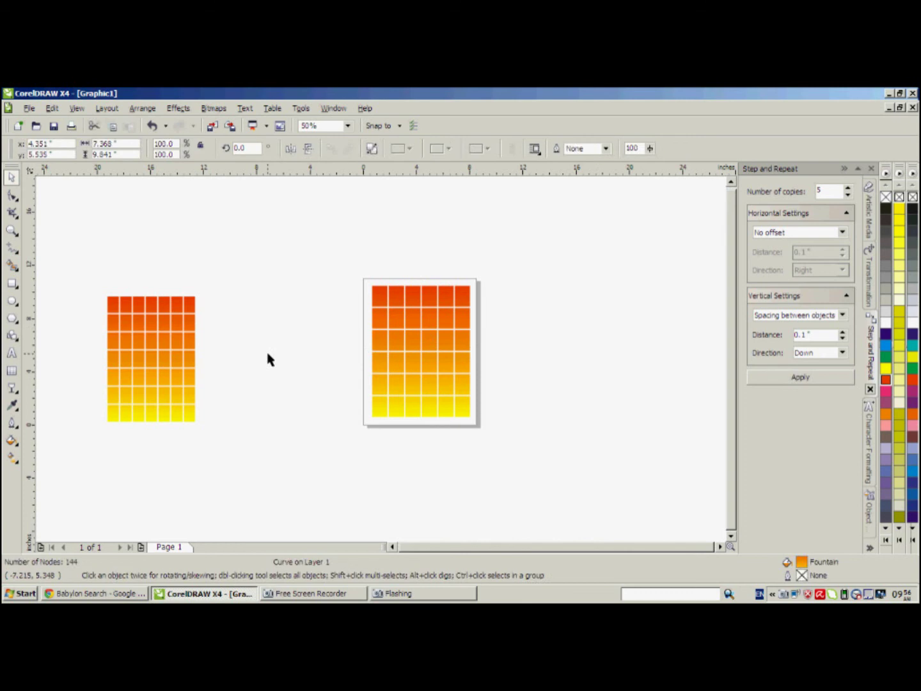
{"action": "left_click", "coordinate": [370, 358]}
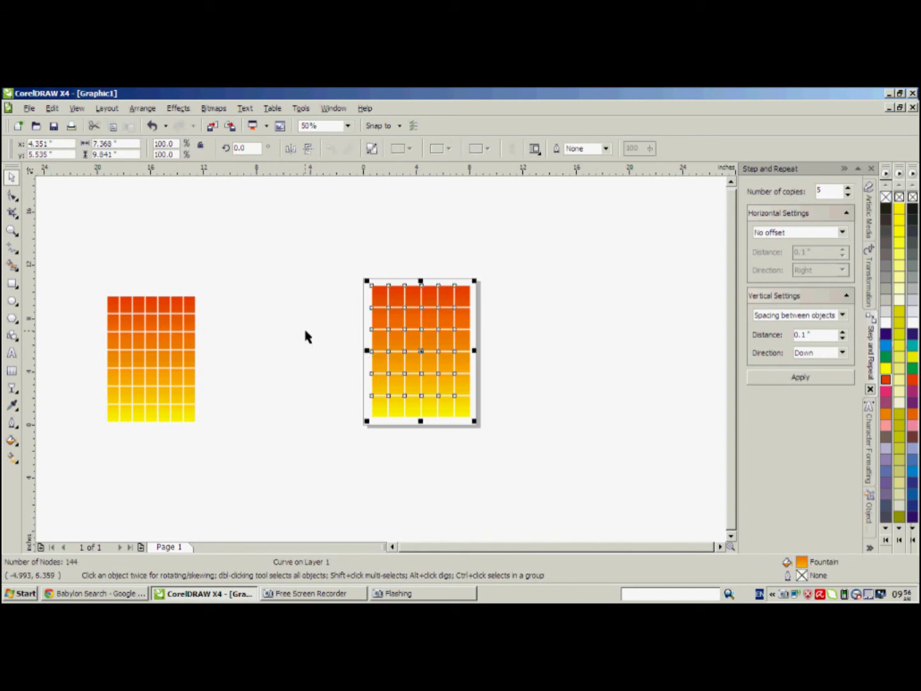
{"action": "left_click", "coordinate": [362, 594]}
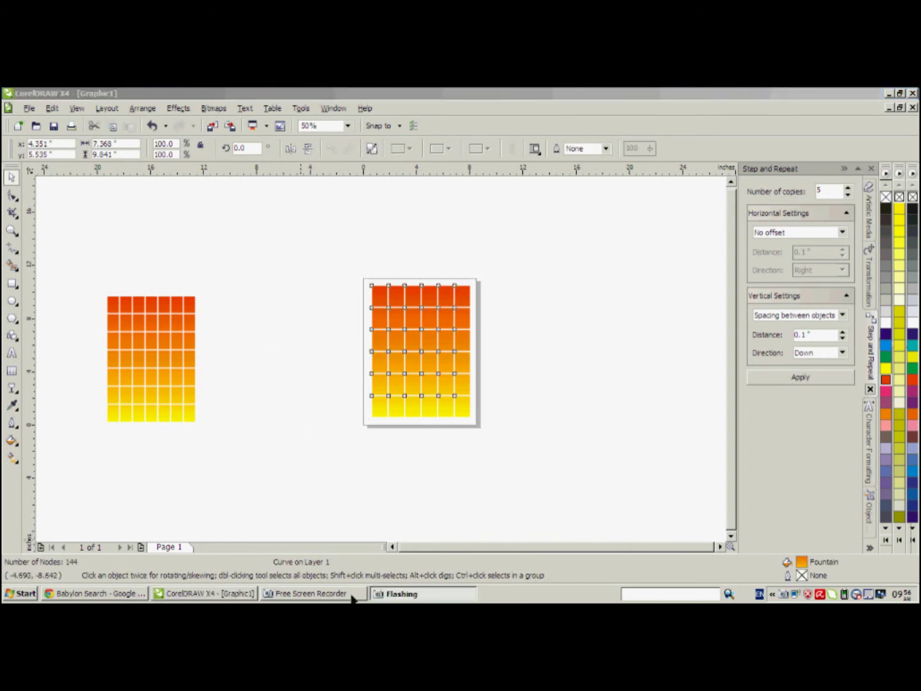